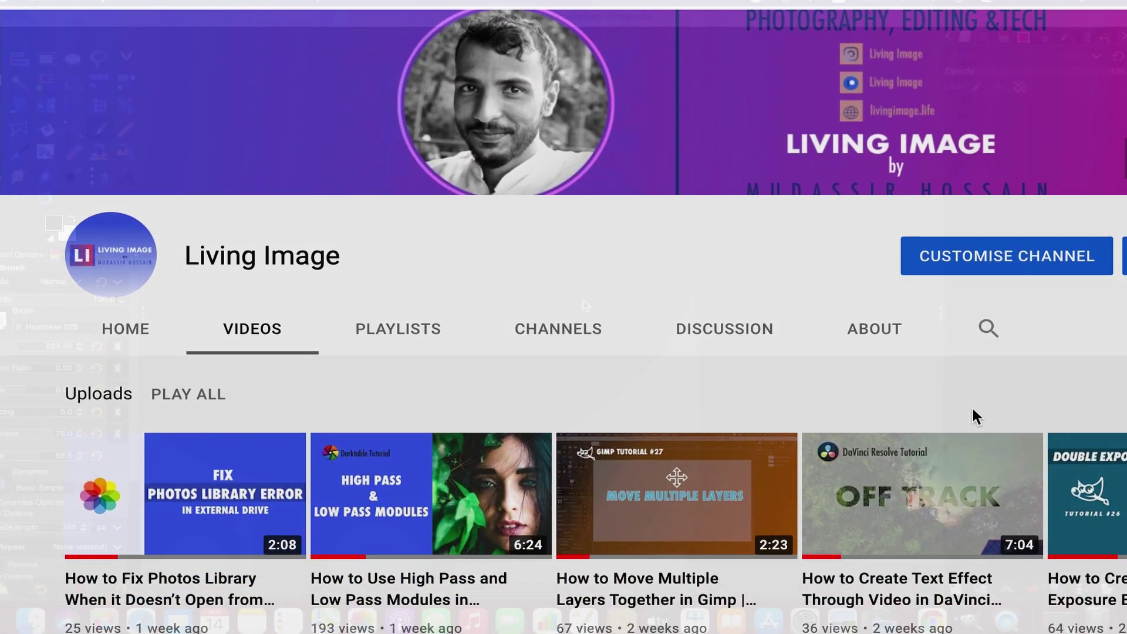
Open 6337502.jpg, 6337503.jpg and 6337504.jpg together as layers of one image
scroll(974, 415, "down", 15)
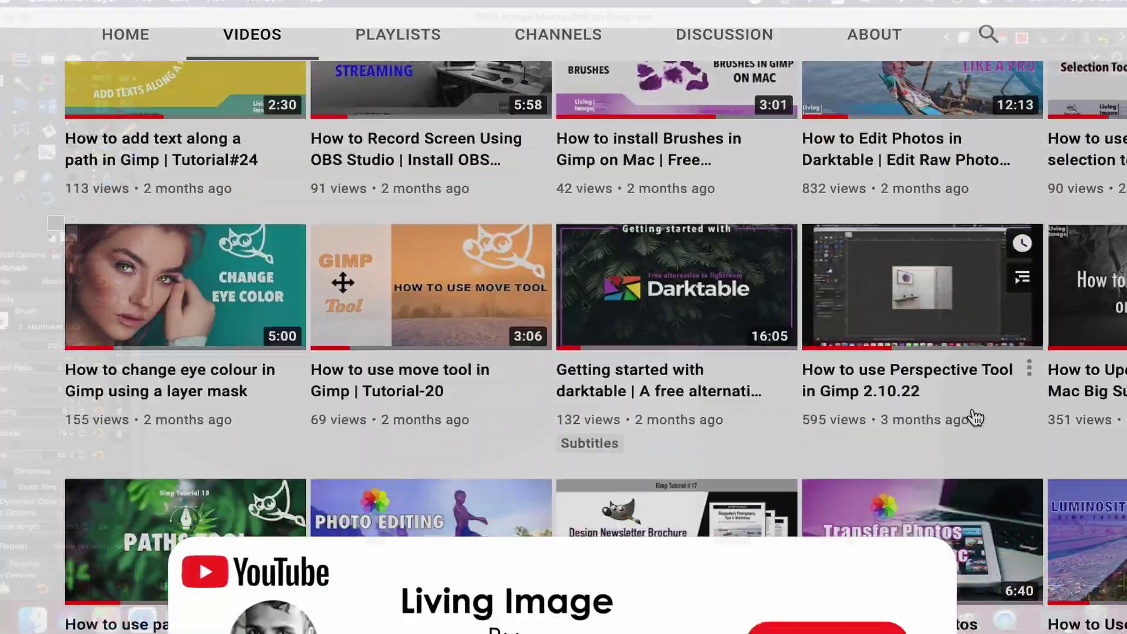
scroll(974, 416, "down", 20)
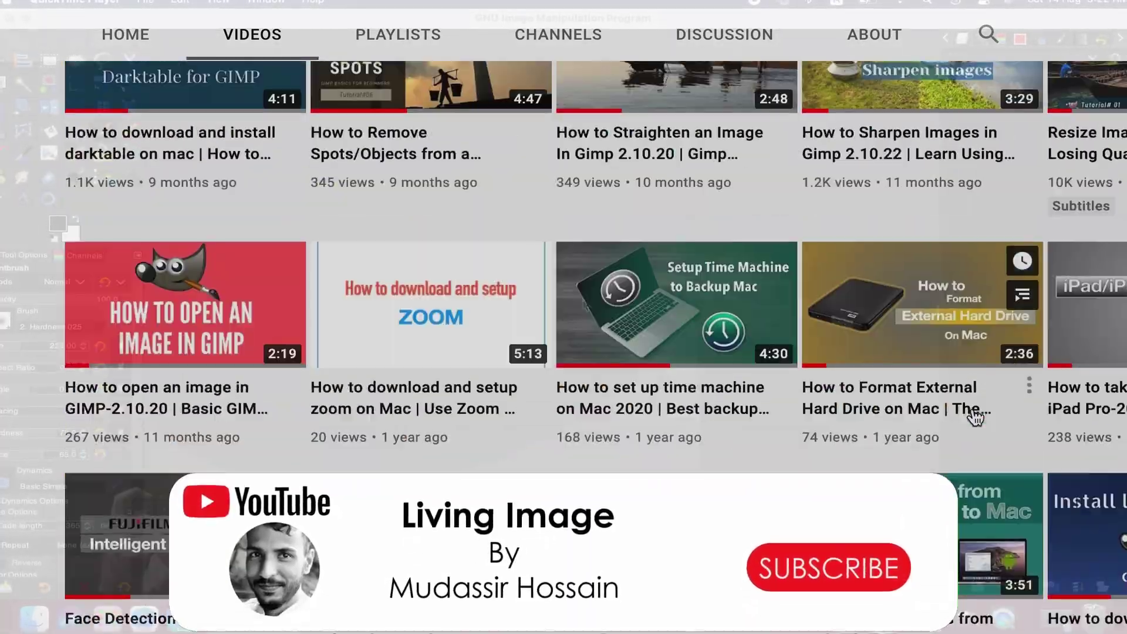
scroll(972, 410, "up", 15)
scroll(972, 408, "up", 15)
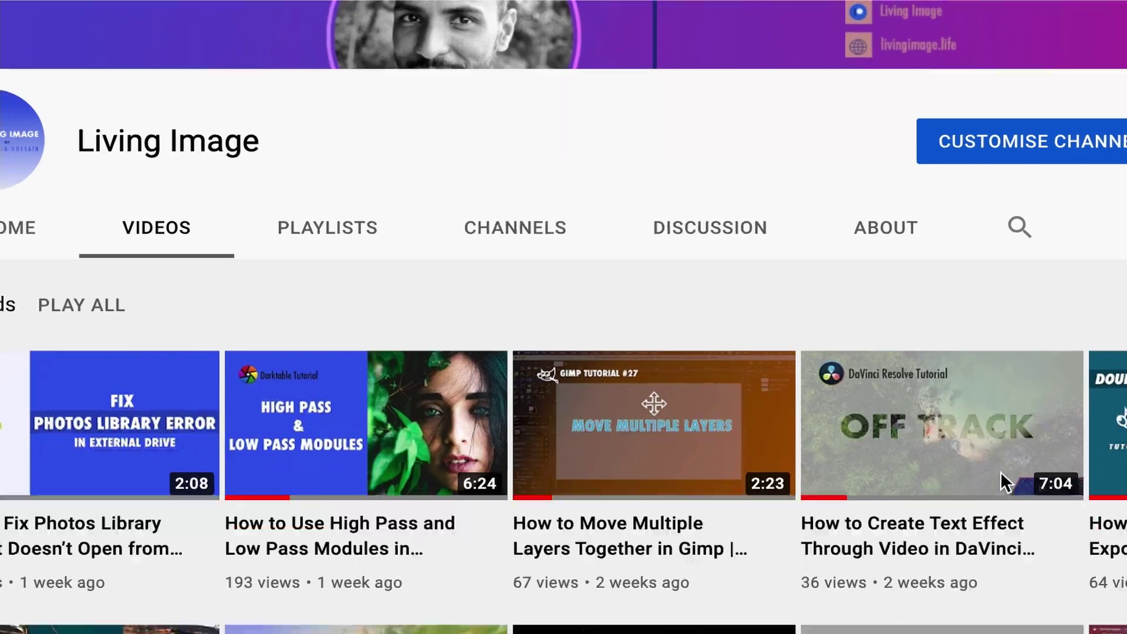
scroll(1000, 470, "down", 15)
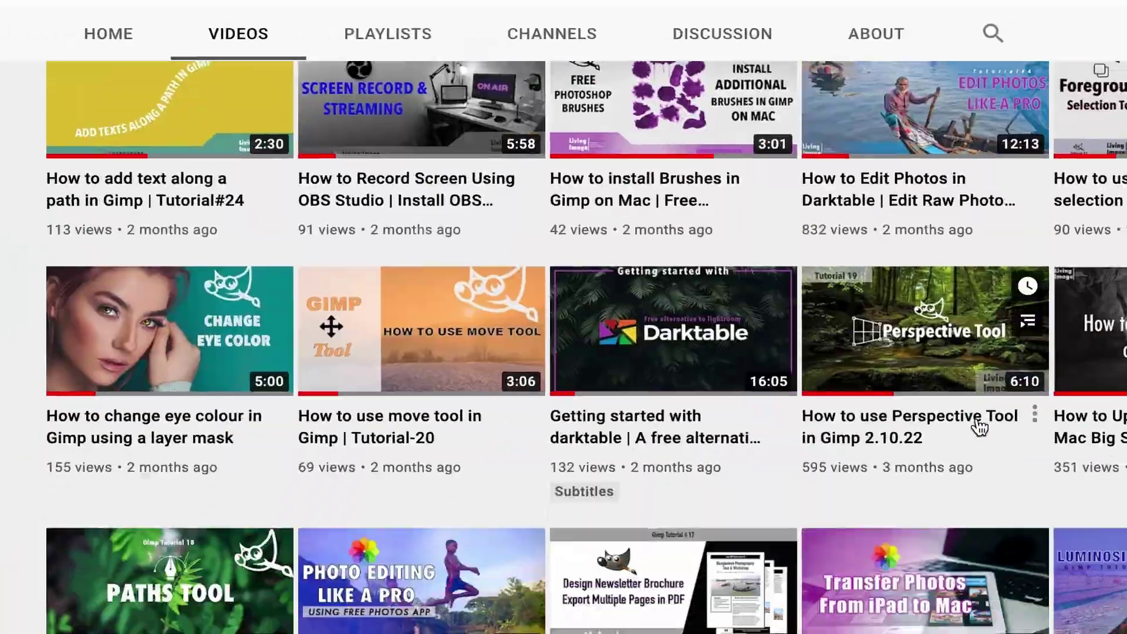
scroll(974, 411, "up", 15)
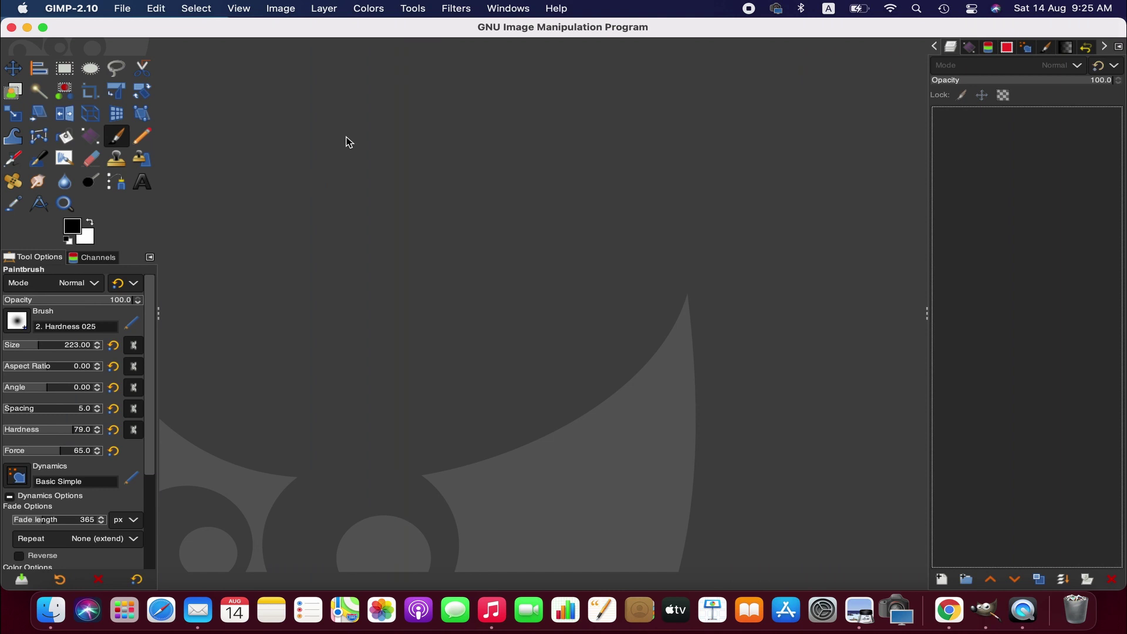
left_click(121, 7)
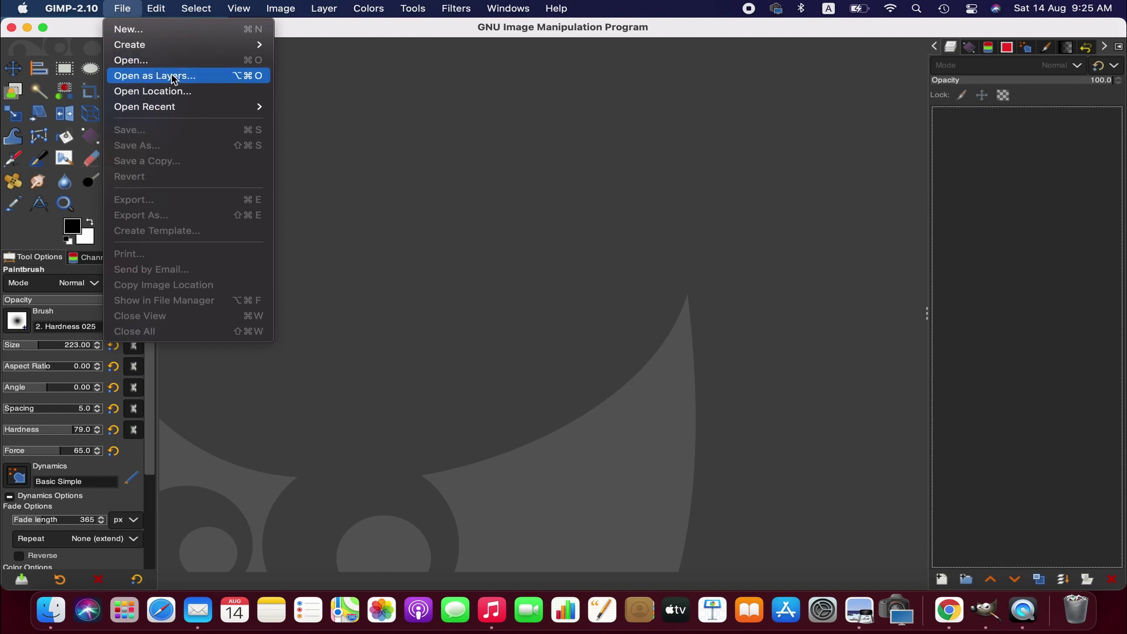
left_click(187, 78)
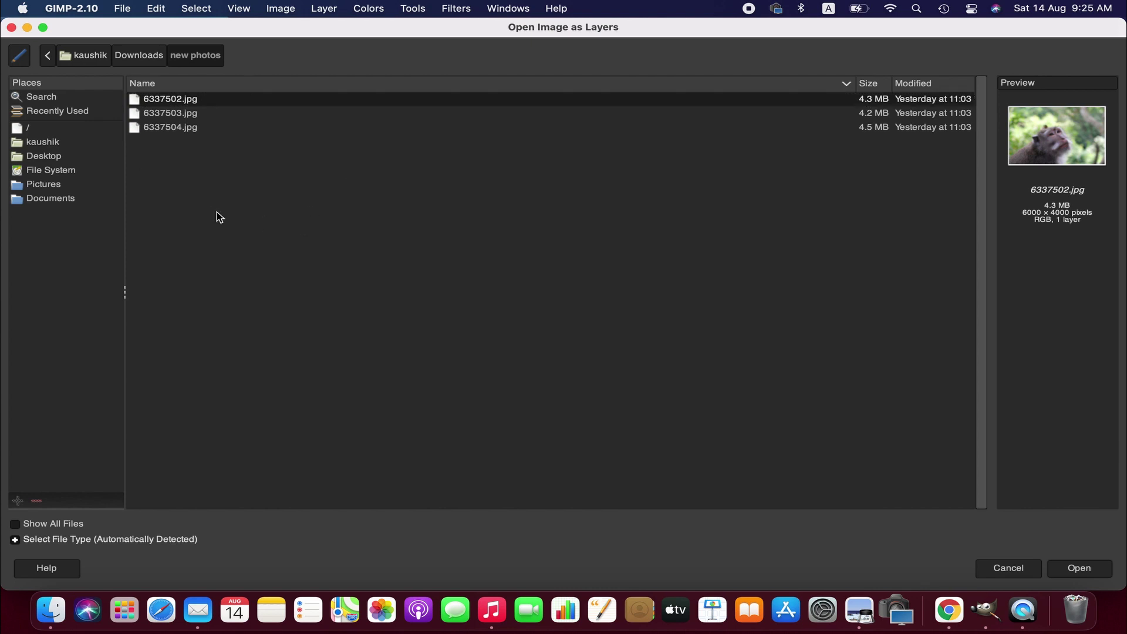
key("super+a")
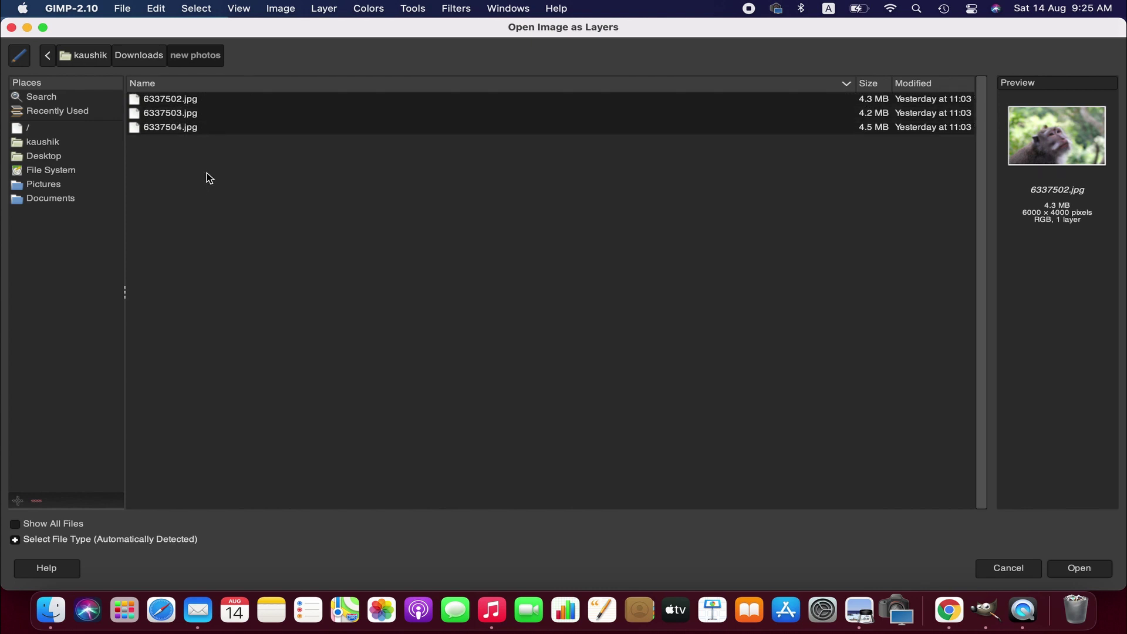
left_click(1083, 567)
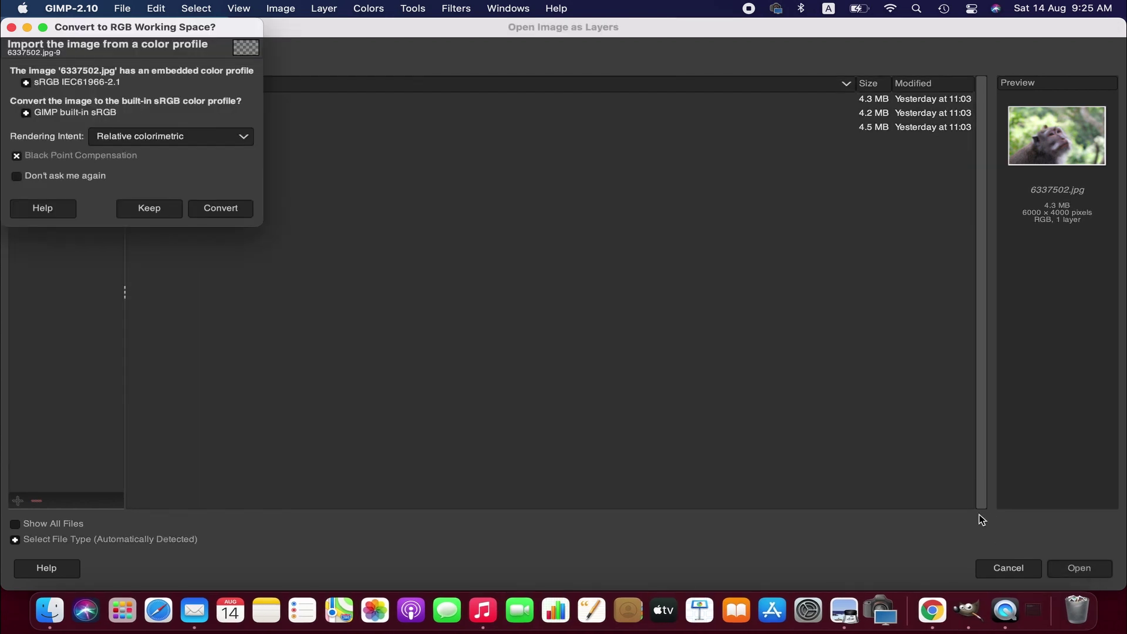
Keep the embedded colour profile for each of the three photos
left_click(149, 208)
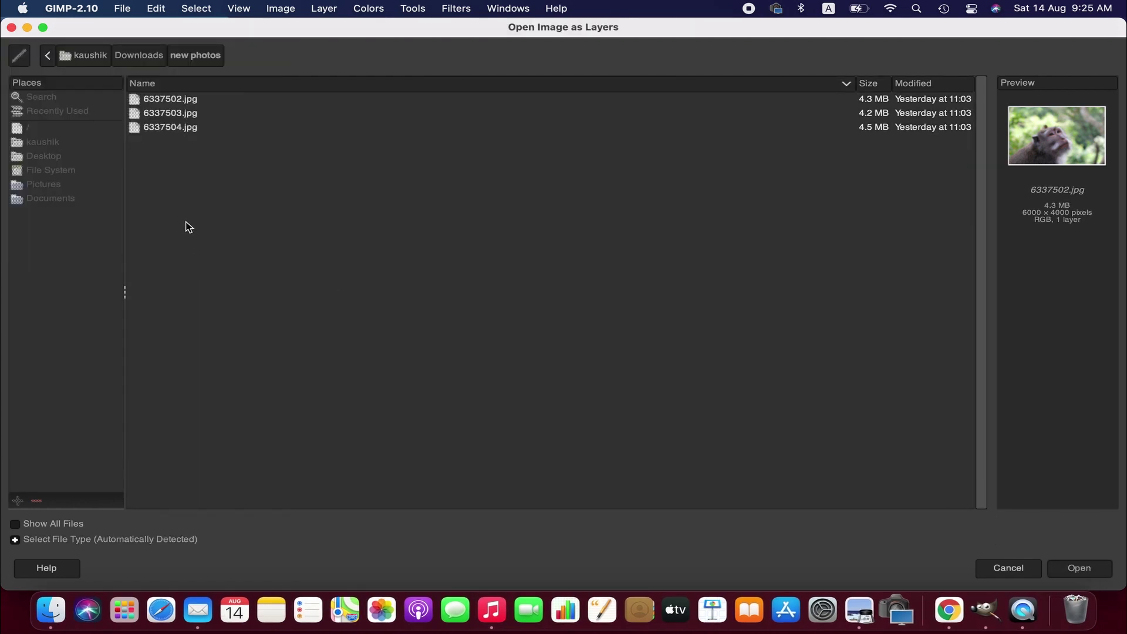
left_click(178, 208)
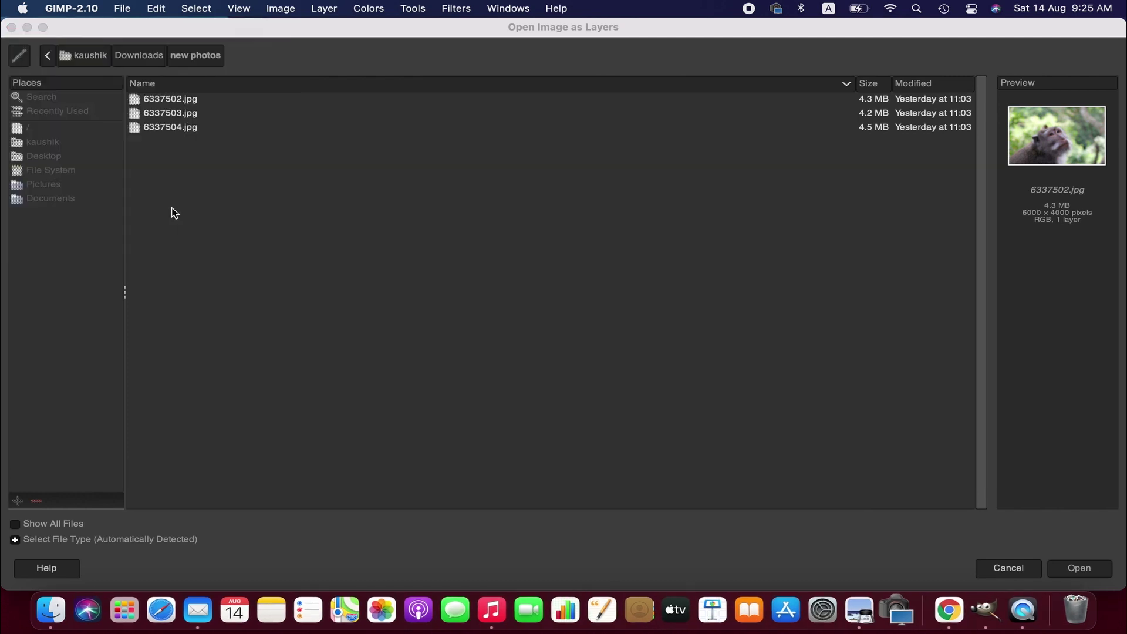
left_click(170, 212)
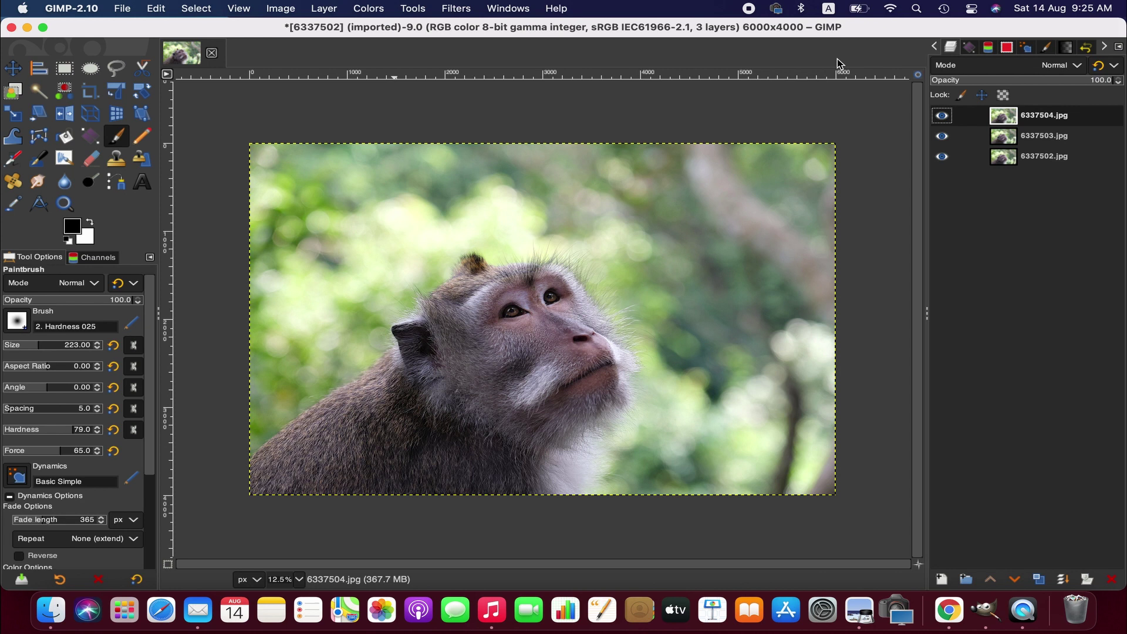
Raise 6337502.jpg to the top of the stack and move 6337503.jpg above 6337504.jpg
left_click(1060, 158)
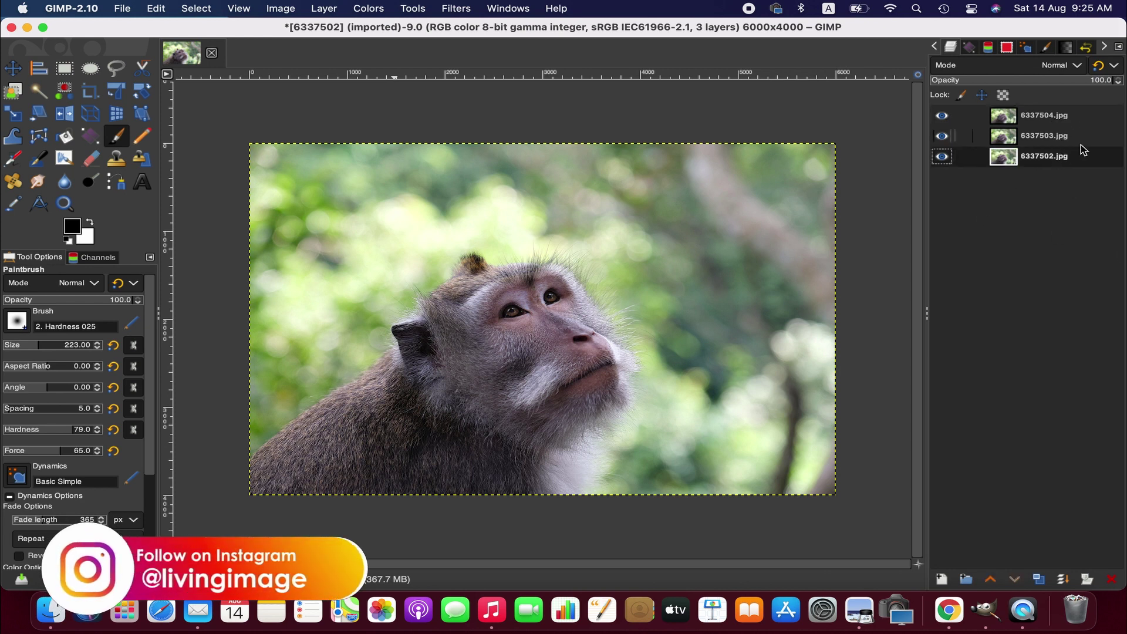
left_click(990, 579)
left_click(990, 580)
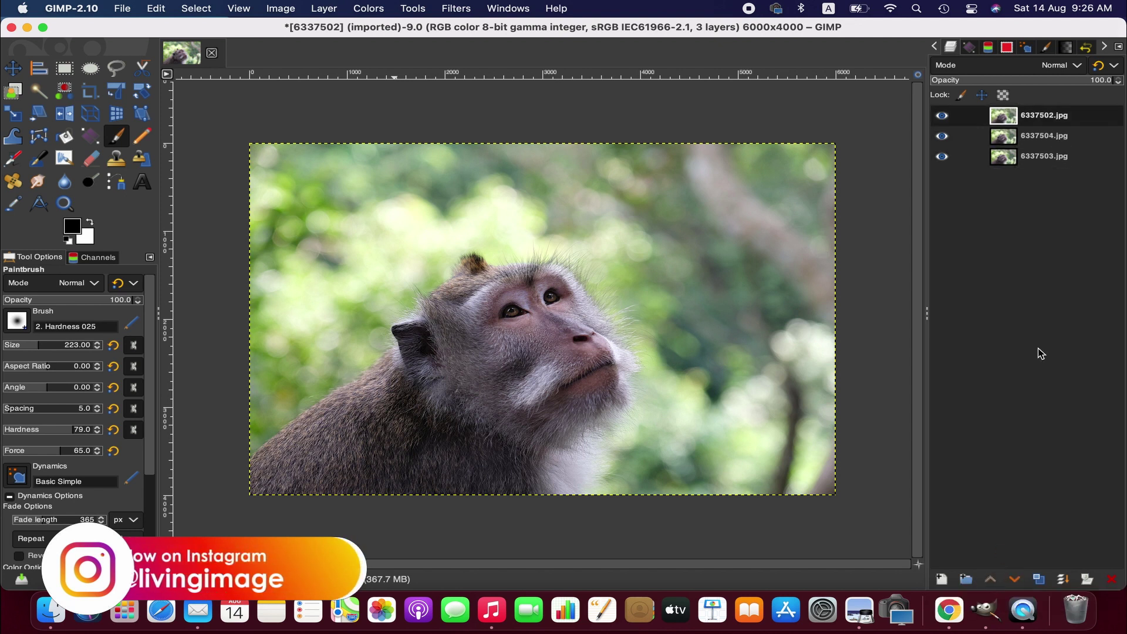
left_click(1053, 156)
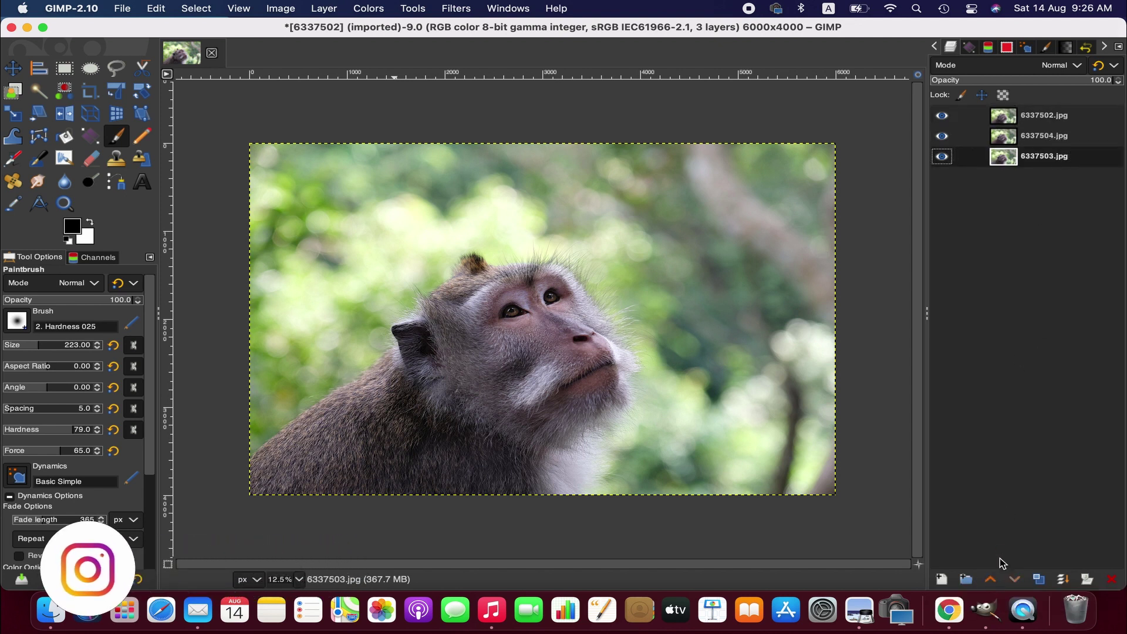
left_click(991, 580)
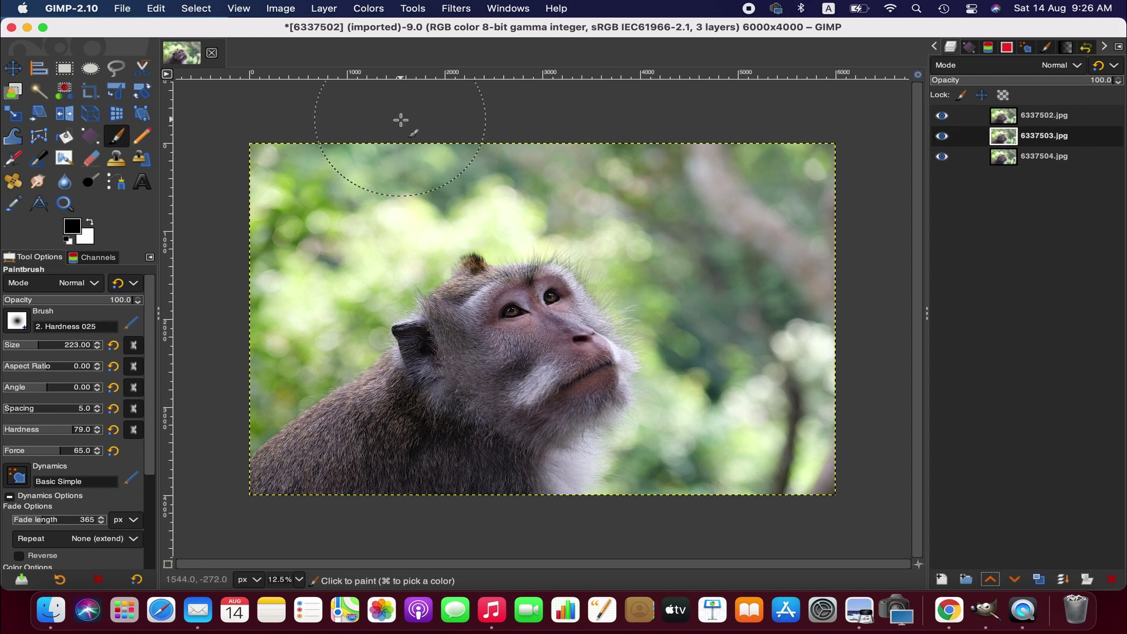
Duplicate the three-layer monkey image with Image > Duplicate
left_click(274, 7)
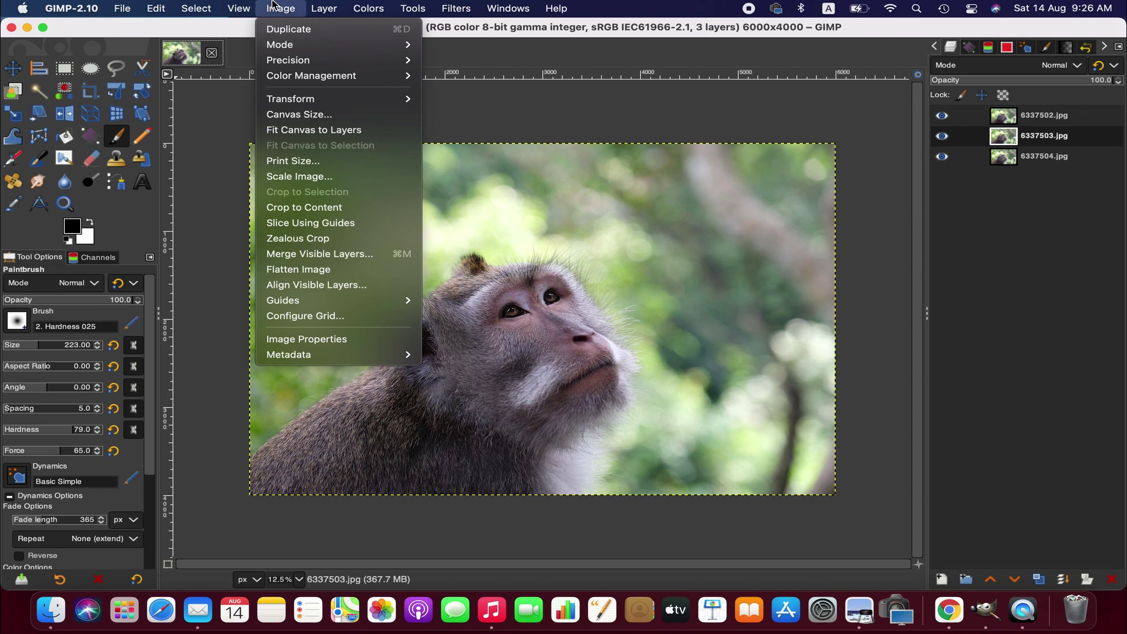
mouse_move(309, 63)
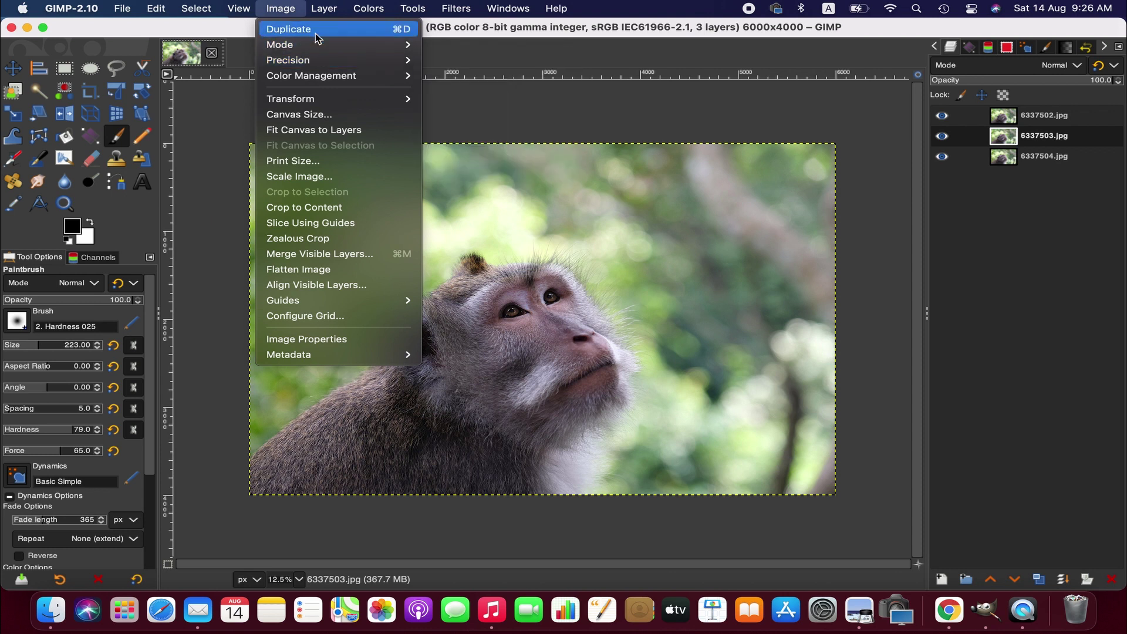
left_click(315, 35)
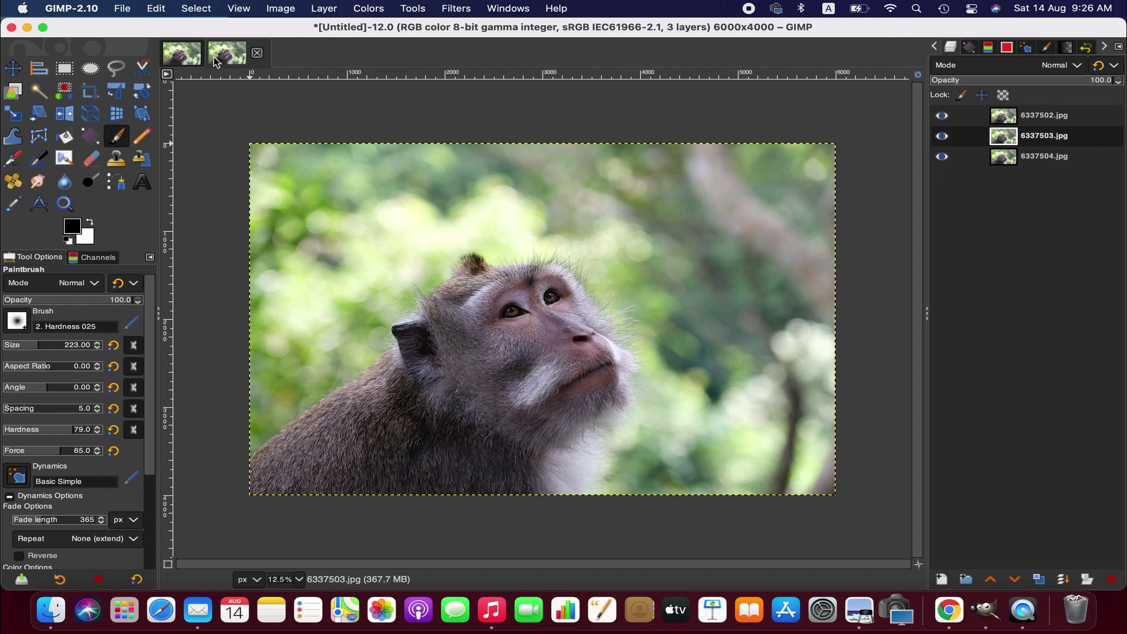
Zoom to 25% on the face and toggle the top layer's visibility to compare focus, leaving all layers visible
key("Page_Up")
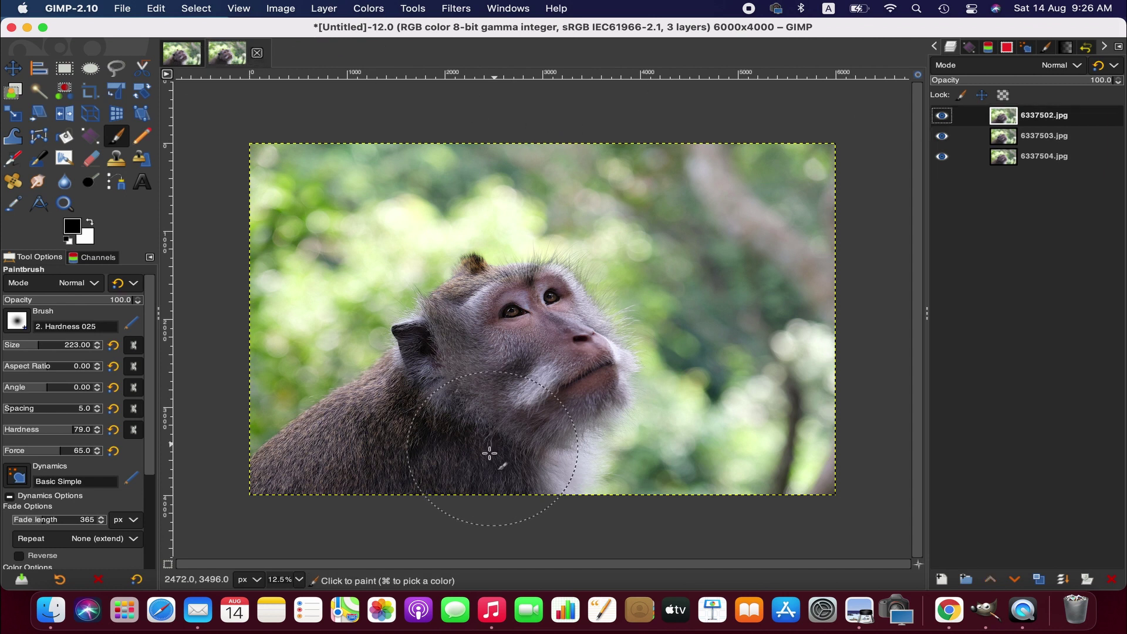
left_click(299, 580)
left_click(288, 548)
scroll(397, 478, "down", 3)
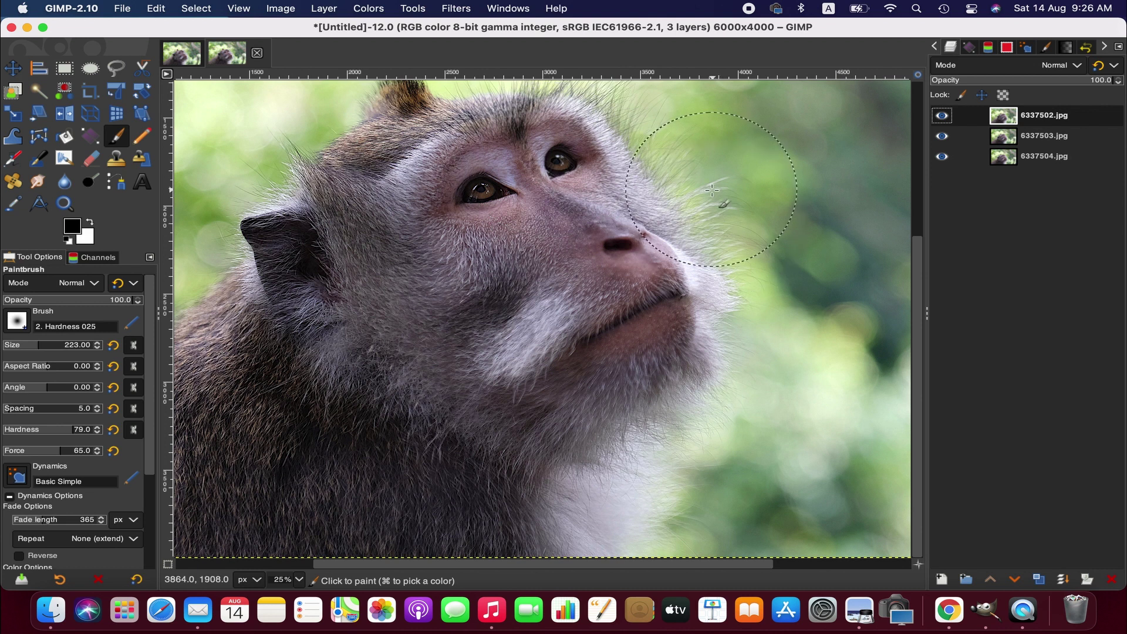
left_click(942, 116)
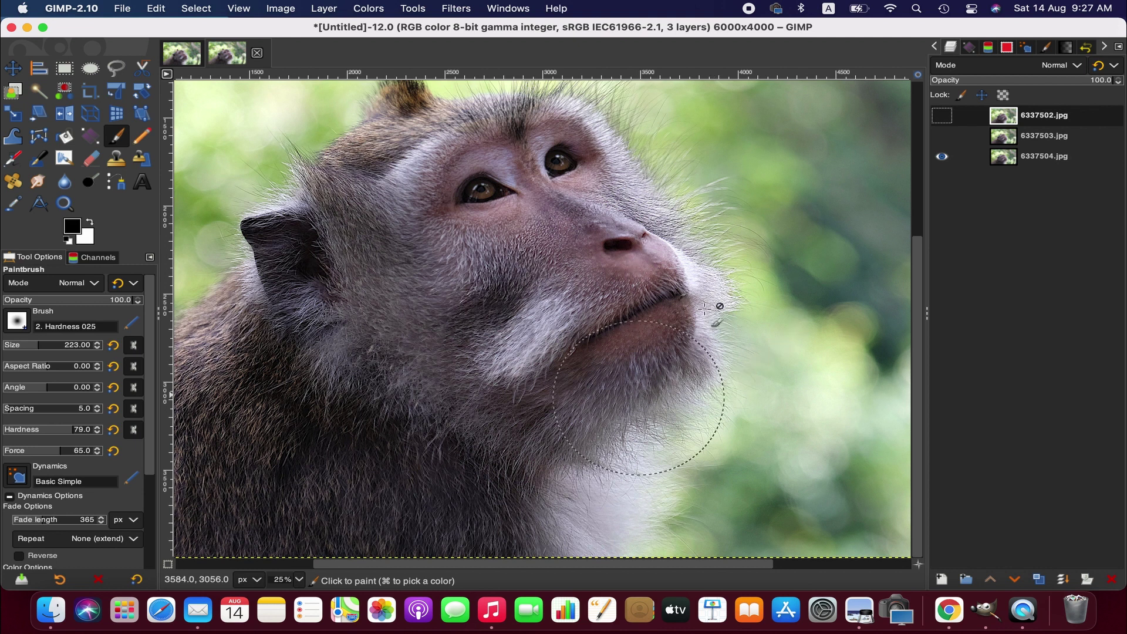
left_click(942, 156, "shift")
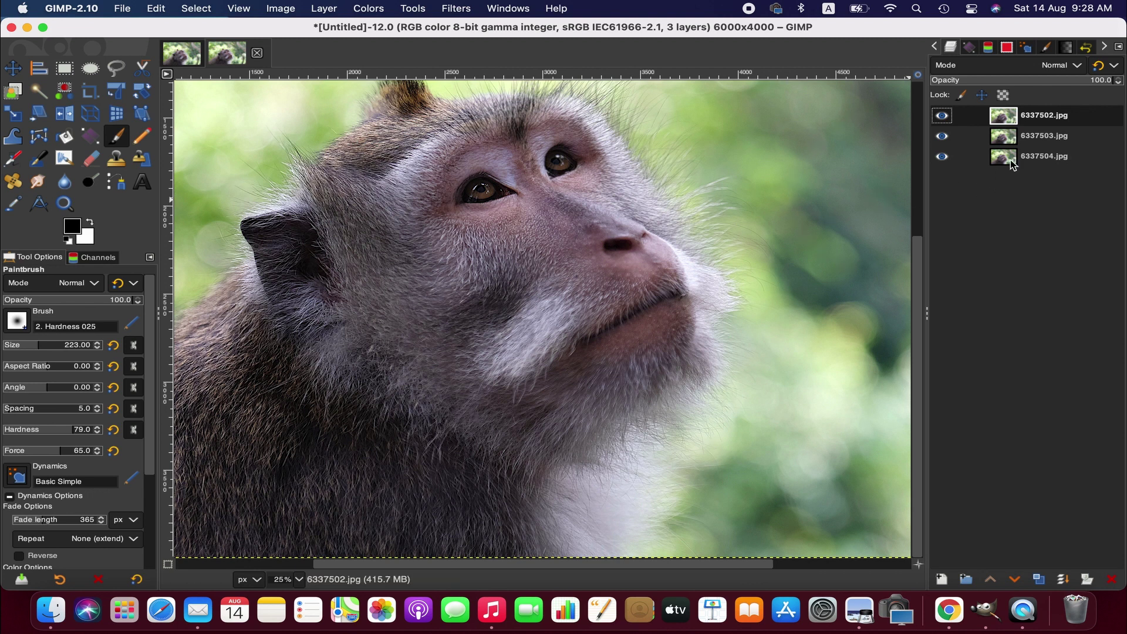
Add a White (full opacity) layer mask to 6337502.jpg and select the mask for painting
right_click(1027, 125)
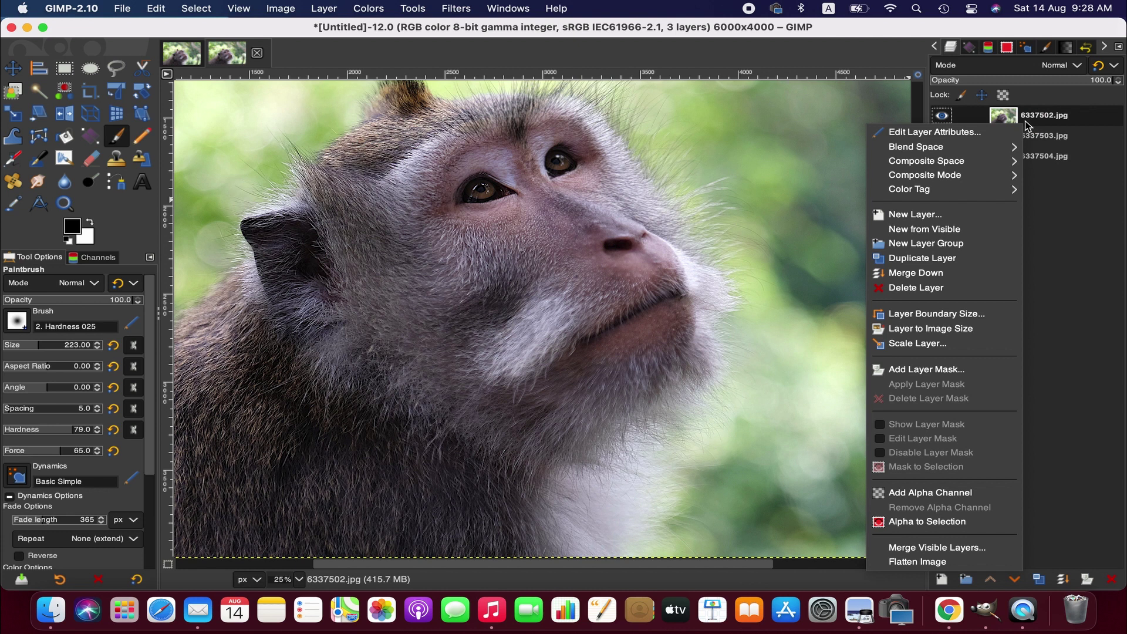
left_click(974, 369)
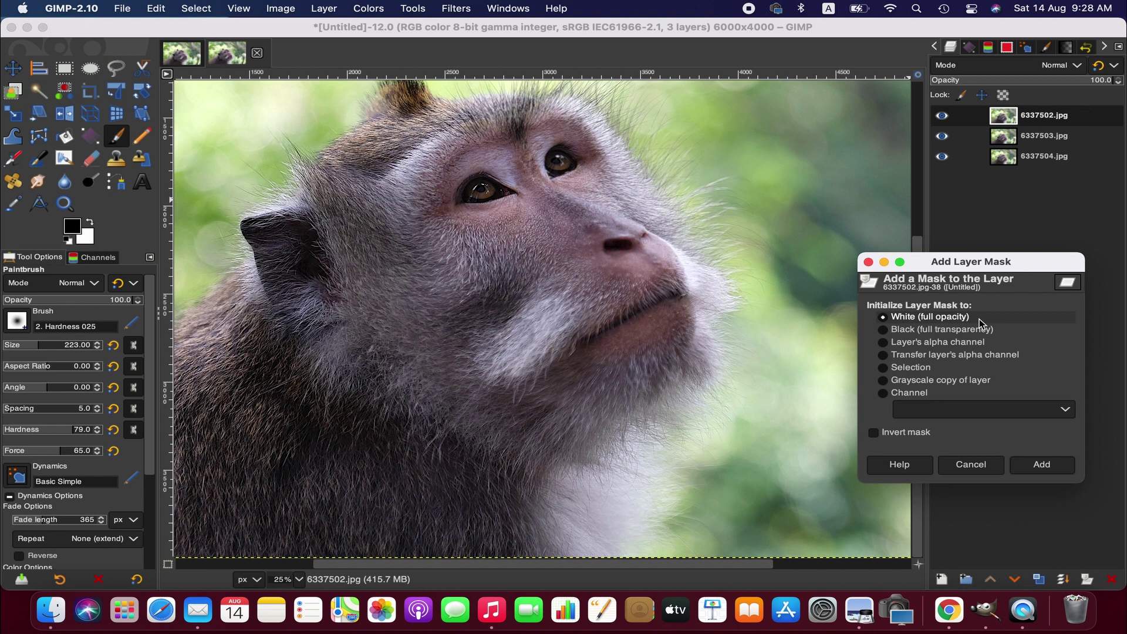
left_click(1042, 464)
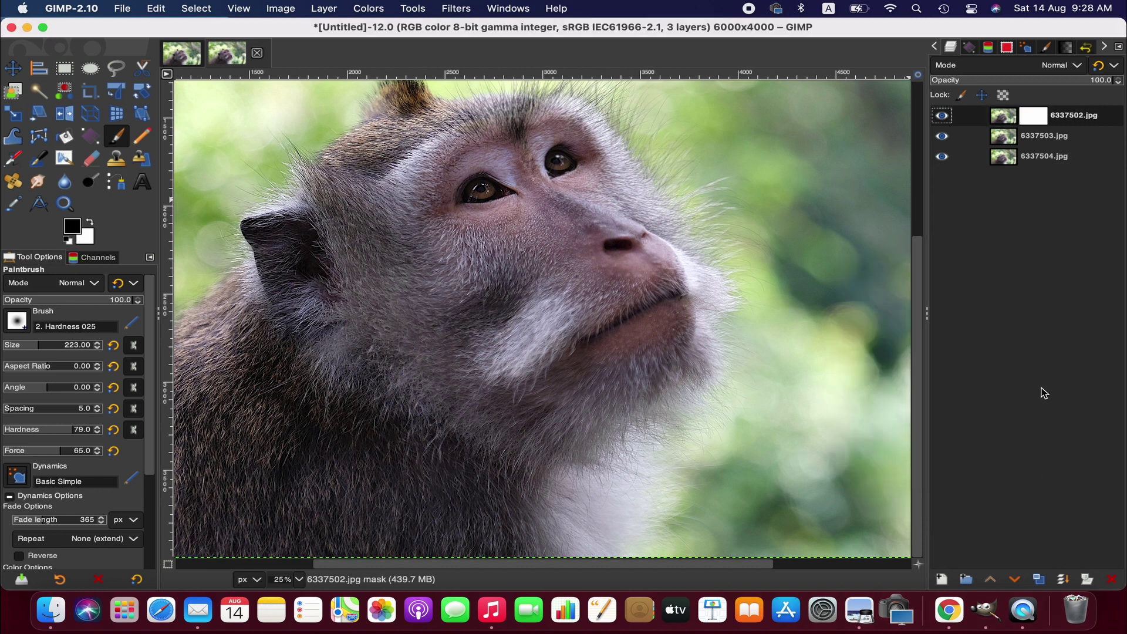
left_click(1005, 118)
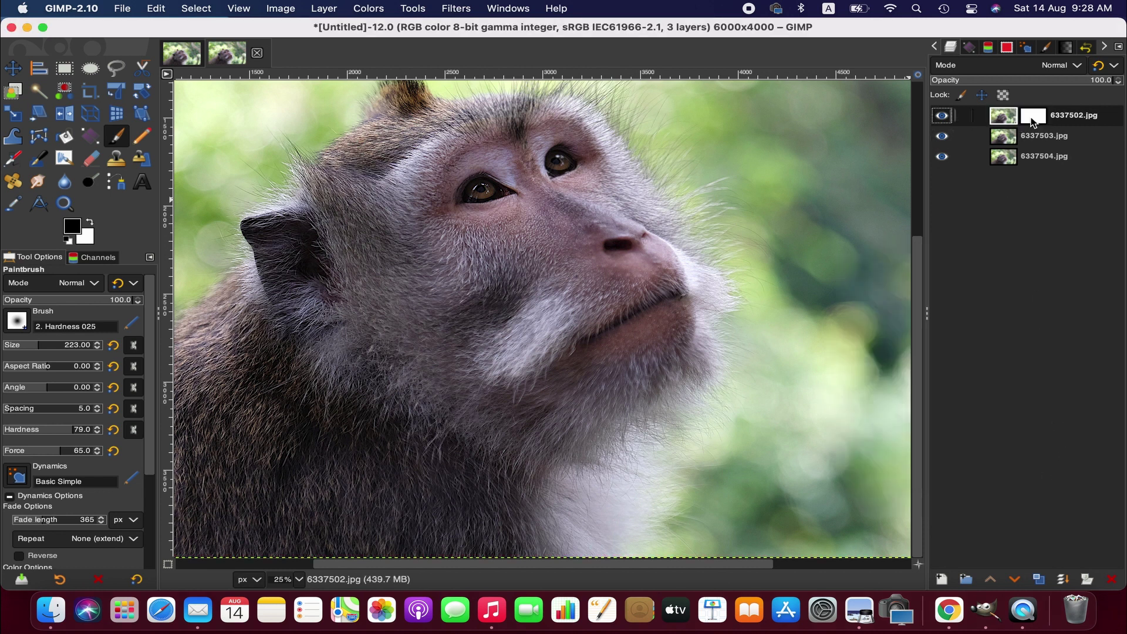
left_click(1033, 121)
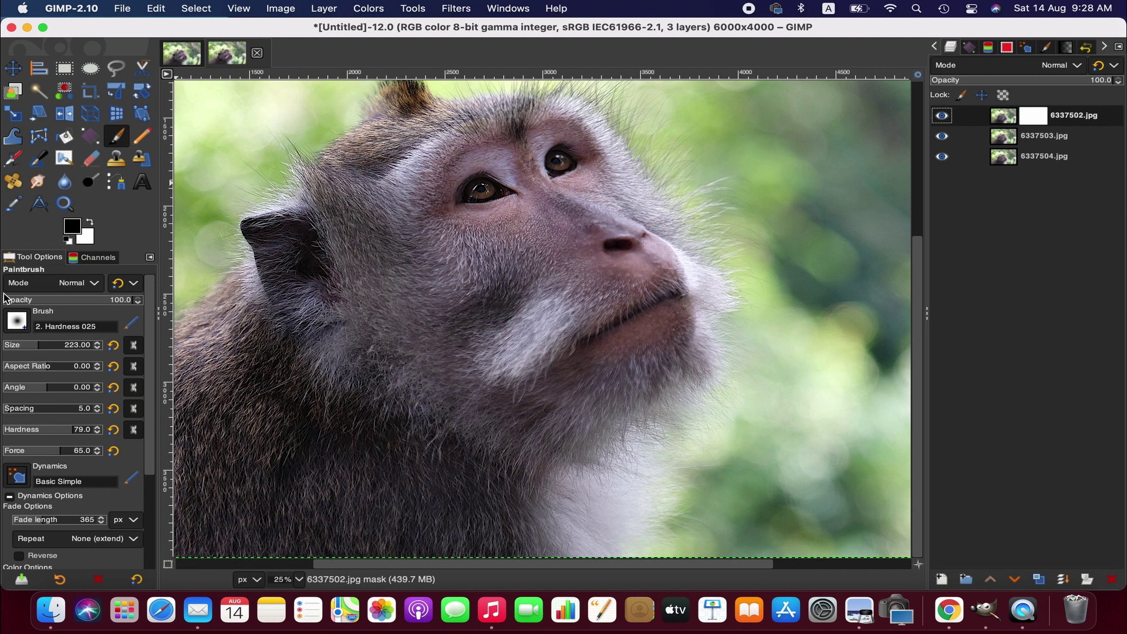
Set the paintbrush size to 118 and hide the 6337502.jpg layer
left_click(17, 321)
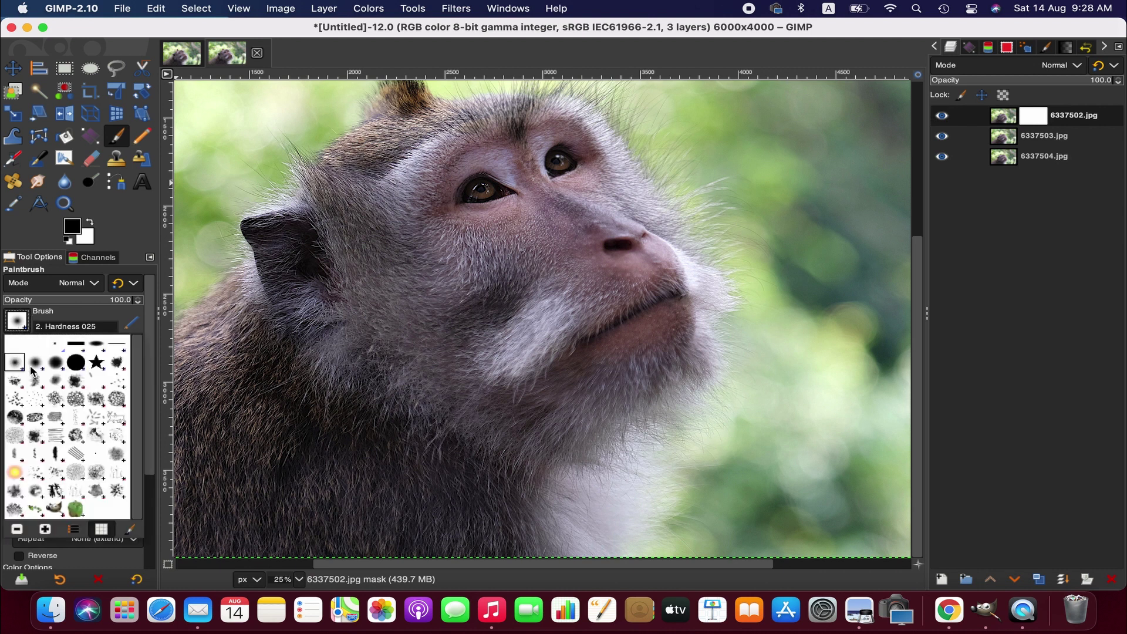
left_click(19, 322)
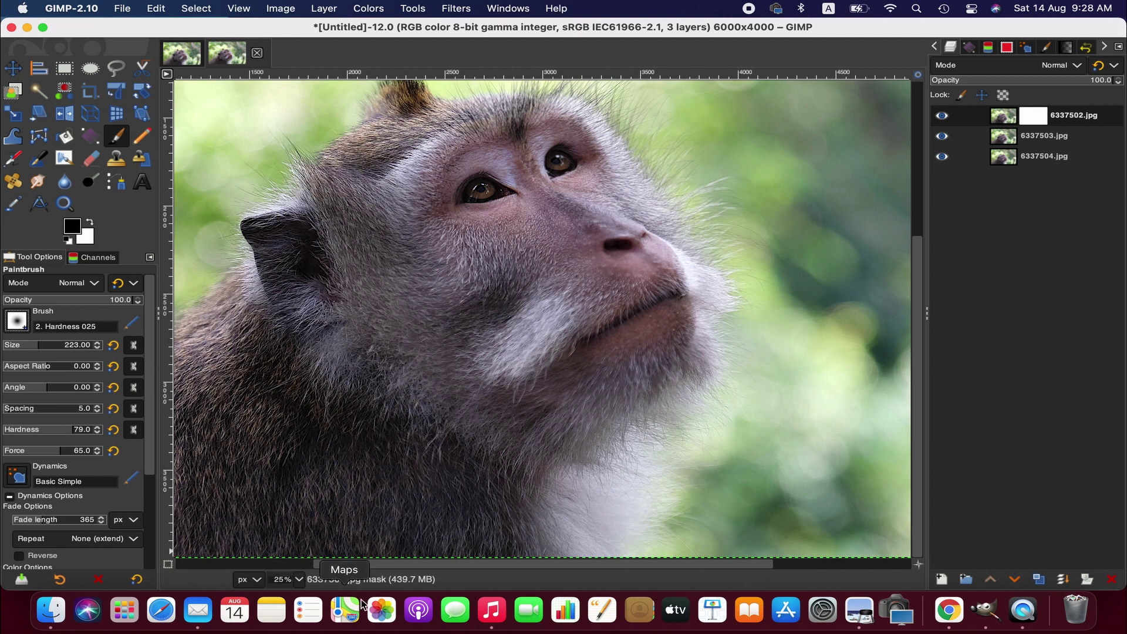
left_click(299, 579)
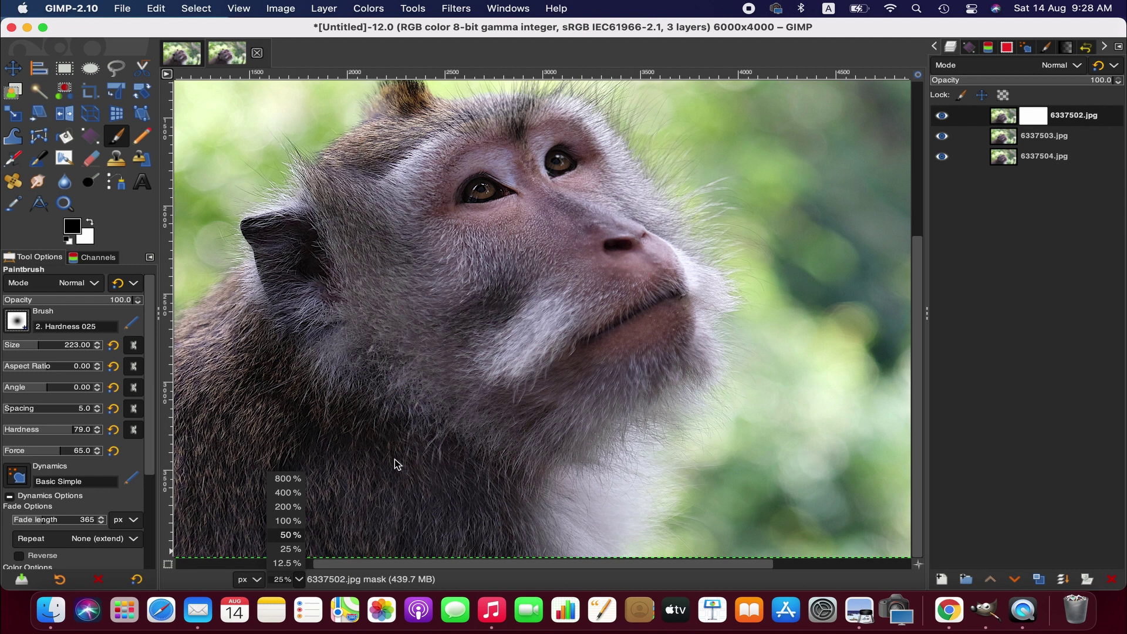
left_click(35, 346)
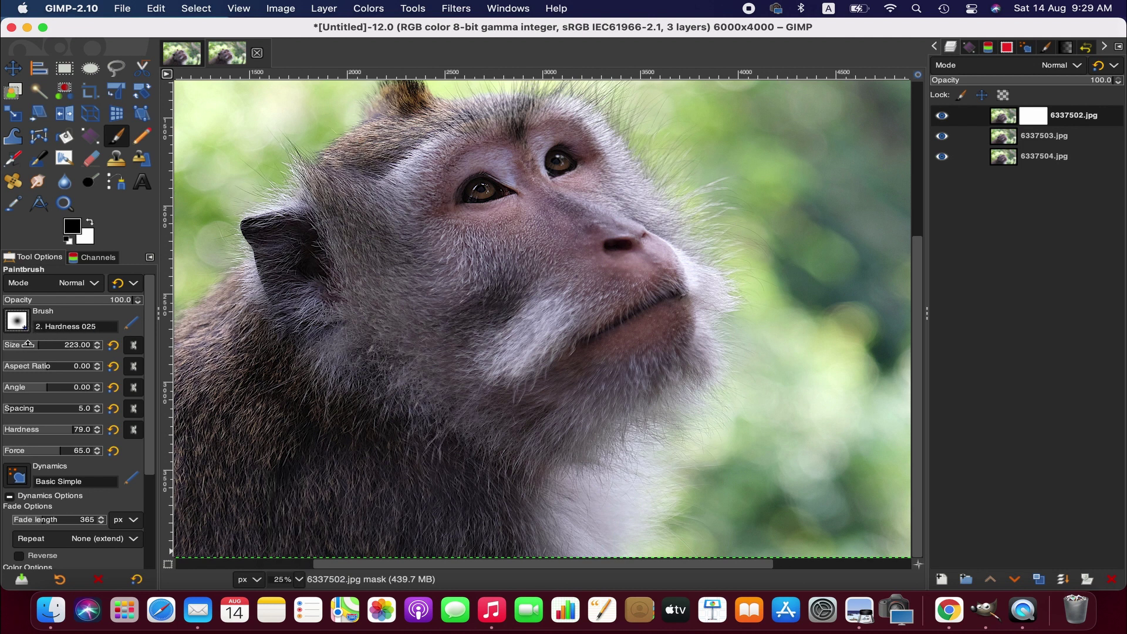
left_click_drag(35, 345, 27, 345)
left_click(942, 117)
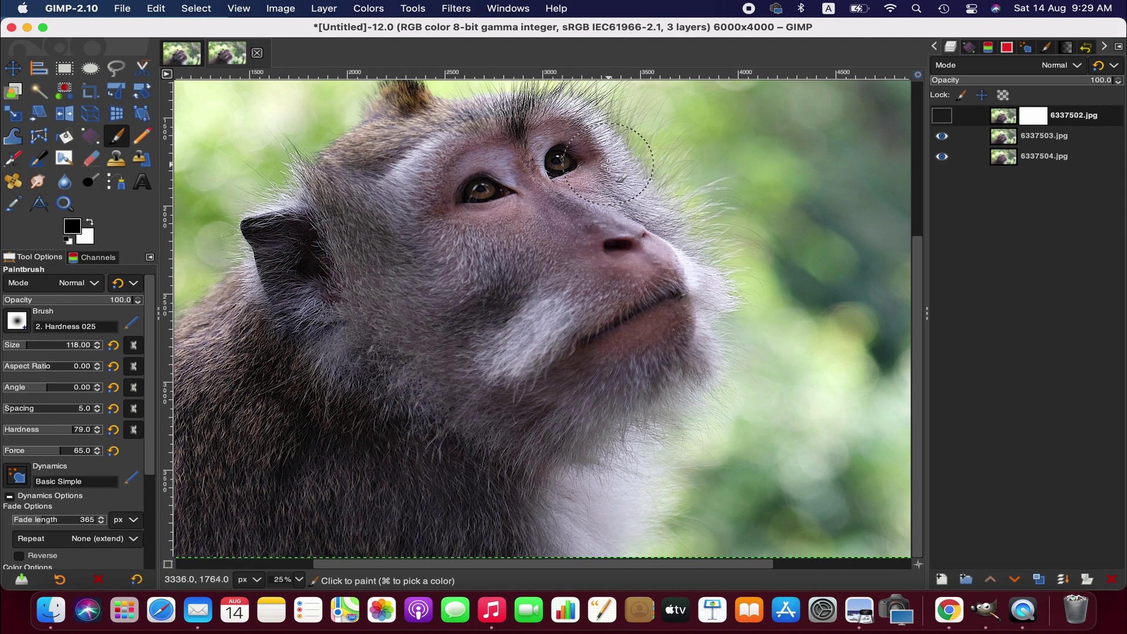
Show 6337502.jpg again and paint black on its mask over the brow, eye and cheek
scroll(611, 168, "up", 5)
scroll(611, 258, "down", 5)
left_click(943, 116)
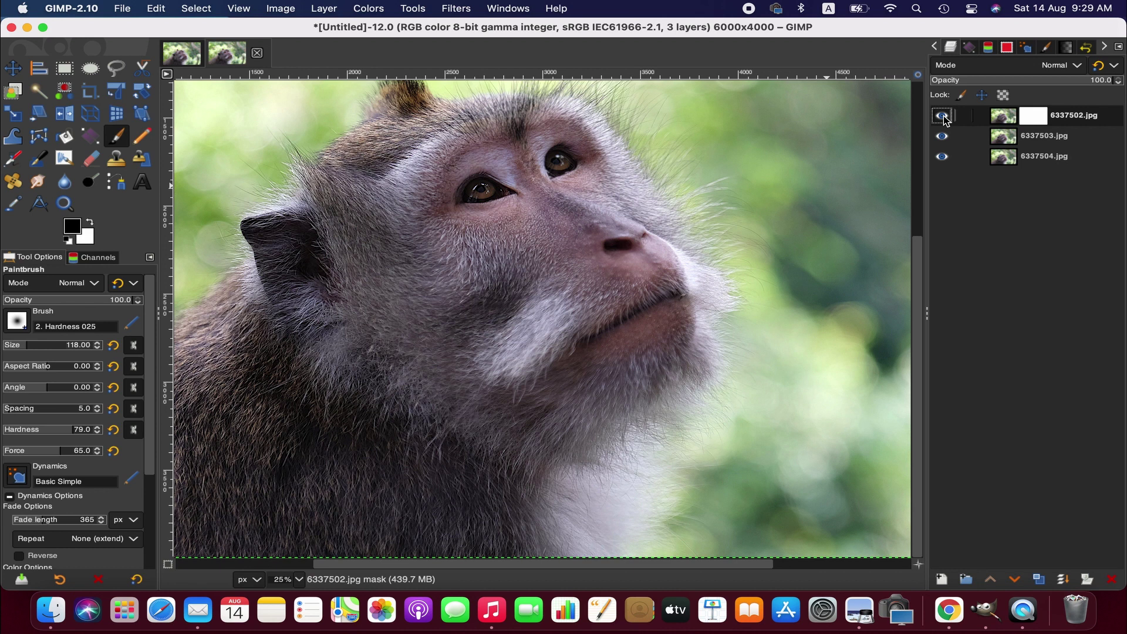
scroll(629, 232, "up", 5)
mouse_move(629, 232)
left_mouse_down()
mouse_move(591, 202)
mouse_move(566, 244)
mouse_move(531, 220)
mouse_move(543, 214)
mouse_move(659, 305)
mouse_move(594, 221)
mouse_move(667, 305)
mouse_move(530, 261)
mouse_move(535, 201)
mouse_move(550, 240)
mouse_move(651, 305)
mouse_move(615, 267)
left_mouse_up()
mouse_move(585, 201)
left_mouse_down()
mouse_move(550, 225)
mouse_move(524, 224)
mouse_move(541, 260)
mouse_move(704, 342)
mouse_move(681, 310)
mouse_move(712, 316)
mouse_move(552, 190)
mouse_move(506, 206)
mouse_move(549, 229)
mouse_move(598, 203)
mouse_move(677, 305)
mouse_move(590, 265)
mouse_move(636, 304)
mouse_move(712, 331)
mouse_move(727, 321)
mouse_move(739, 371)
mouse_move(584, 229)
mouse_move(570, 196)
mouse_move(600, 271)
mouse_move(574, 270)
mouse_move(555, 242)
mouse_move(573, 264)
mouse_move(535, 252)
mouse_move(641, 292)
left_mouse_up()
scroll(646, 281, "down", 5)
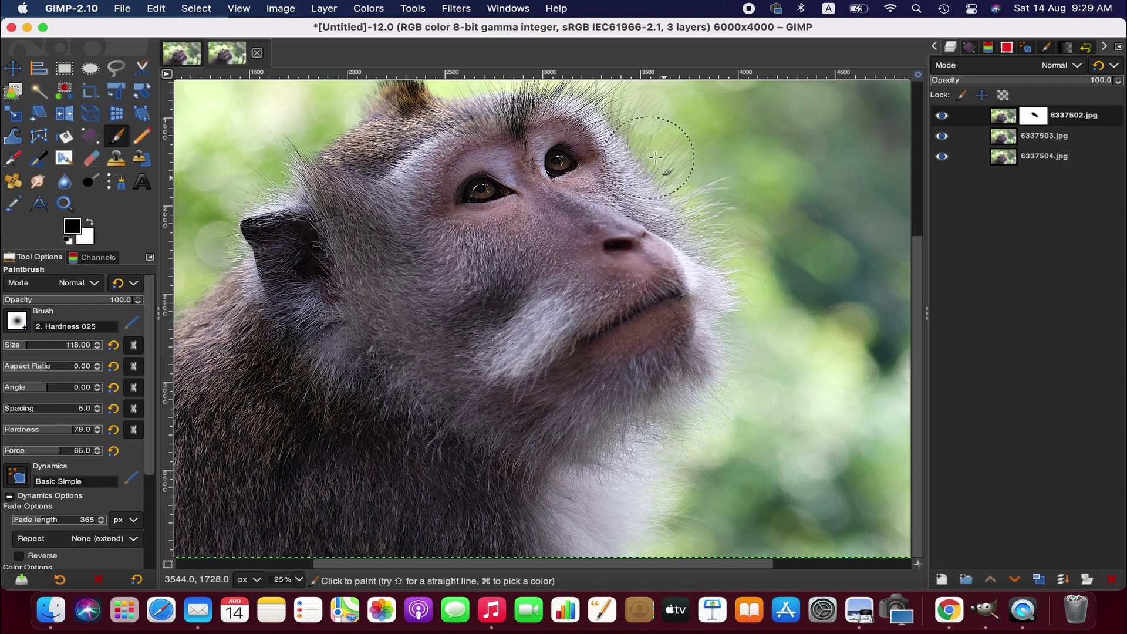
Select 6337503.jpg, hide 6337502.jpg, and give 6337503.jpg a White (full opacity) layer mask
left_click(1006, 142)
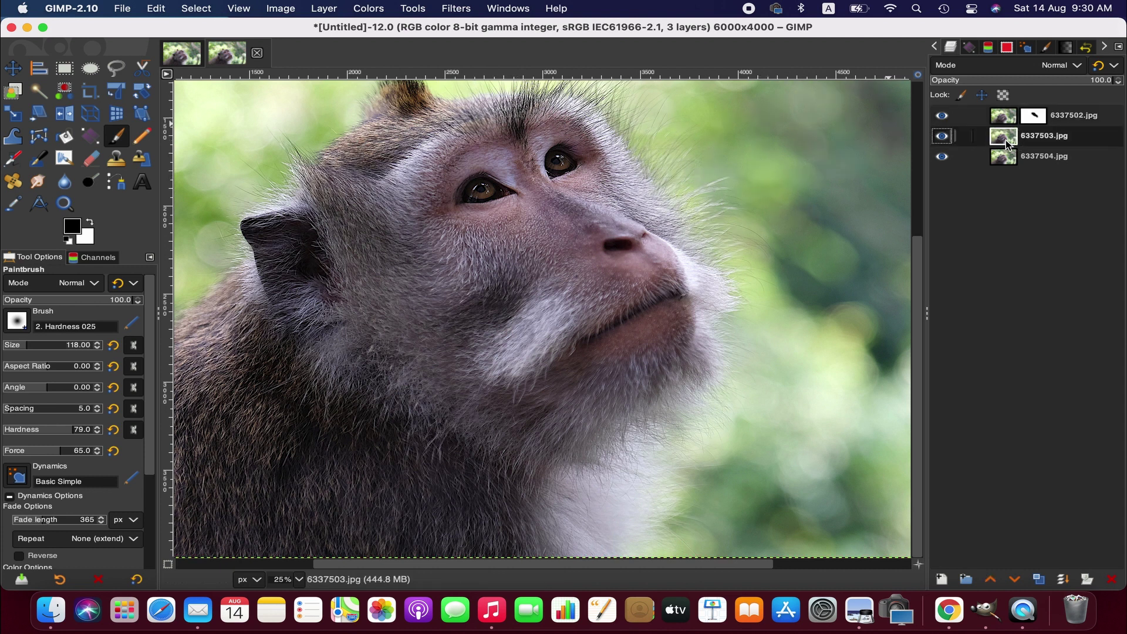
left_click(943, 117)
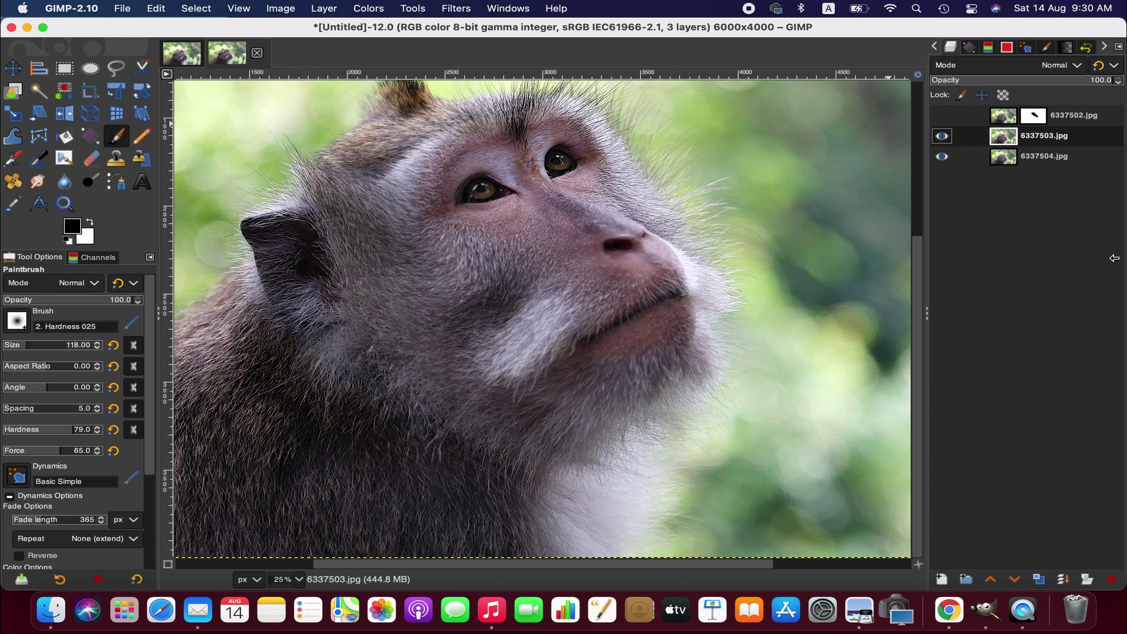
right_click(1052, 140)
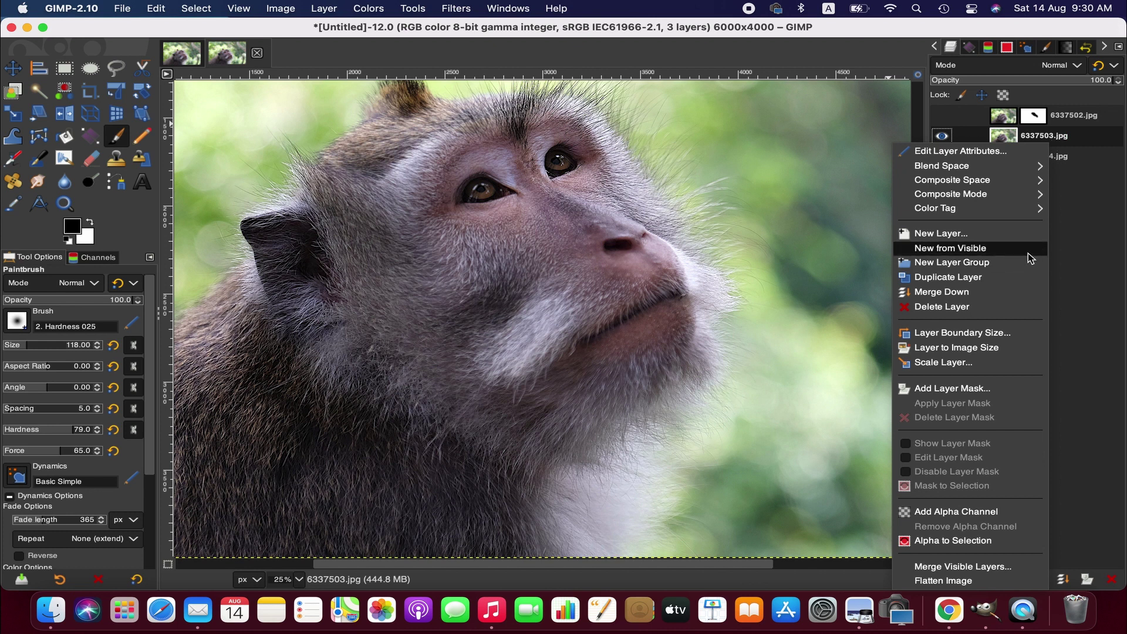
left_click(1005, 386)
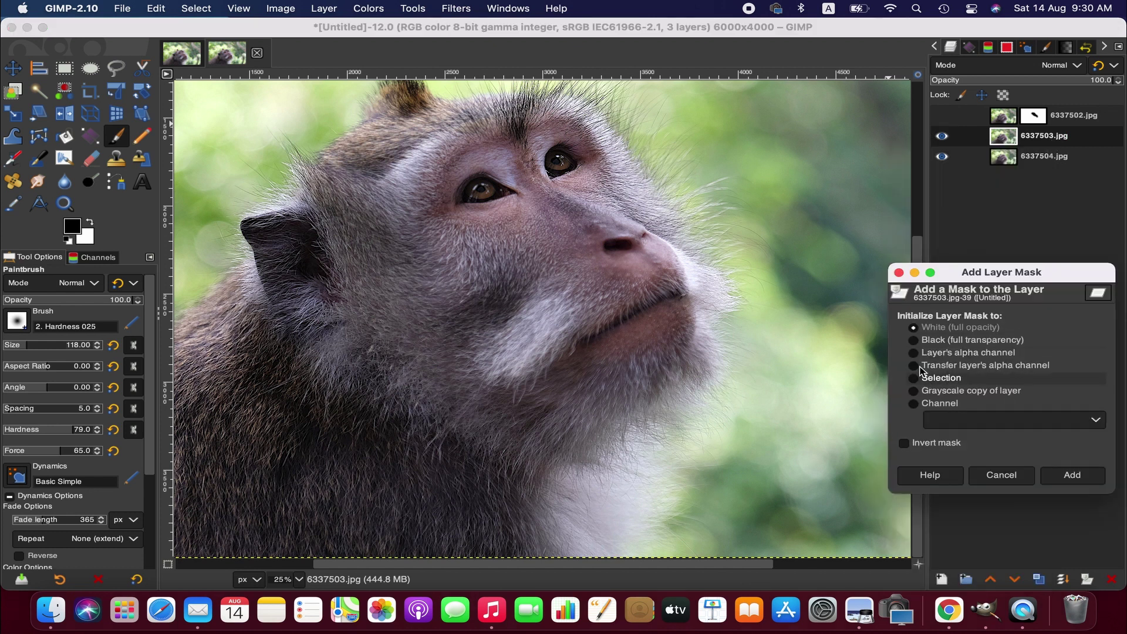
left_click(1077, 475)
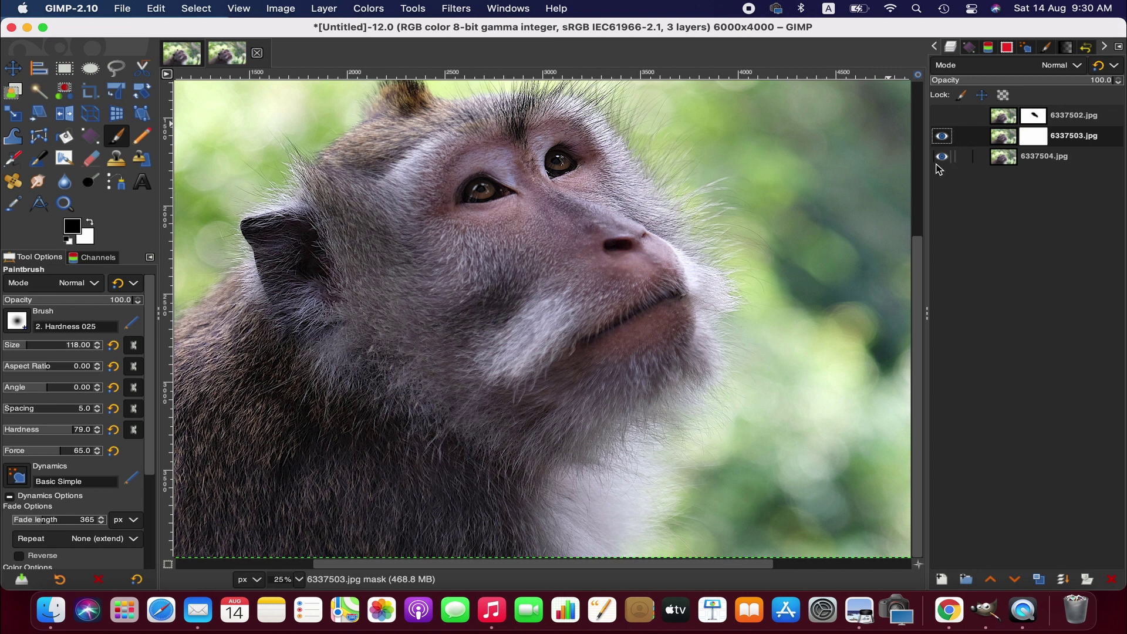
Compare 6337503.jpg with the bottom layer, then paint black on its mask over nose, mouth and chin at brush size 208
left_click(942, 138)
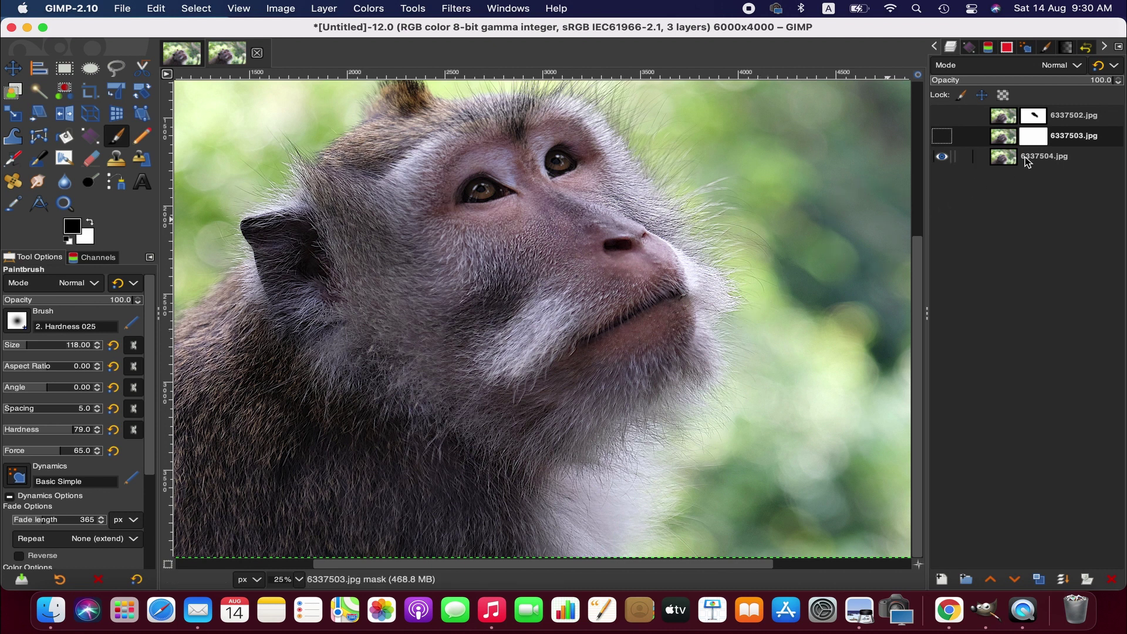
left_click(942, 138)
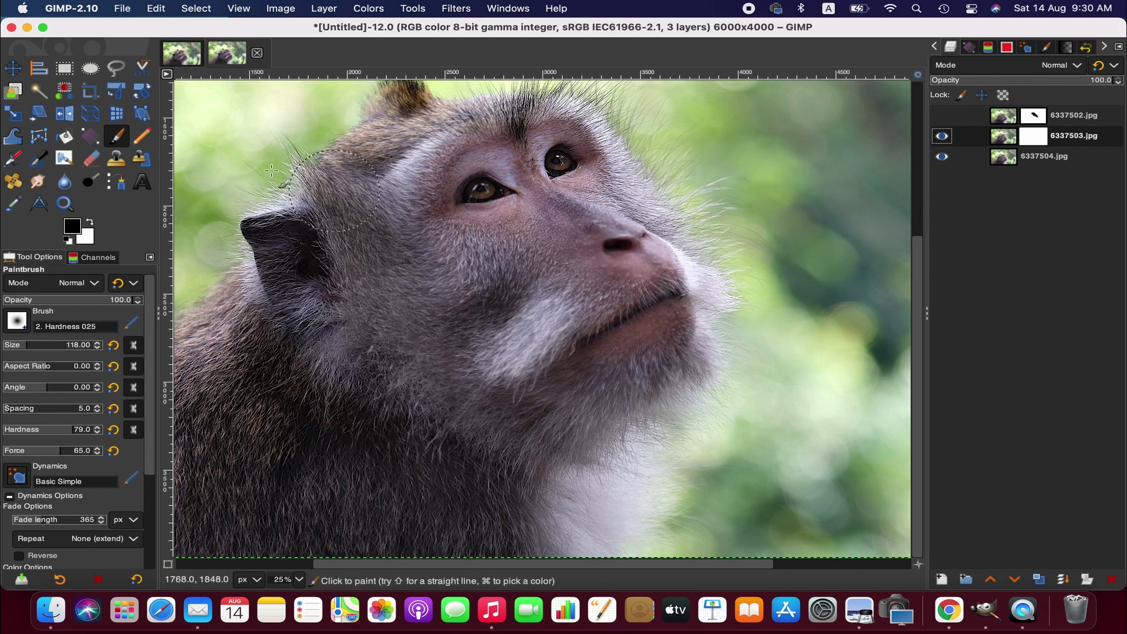
left_click(588, 223)
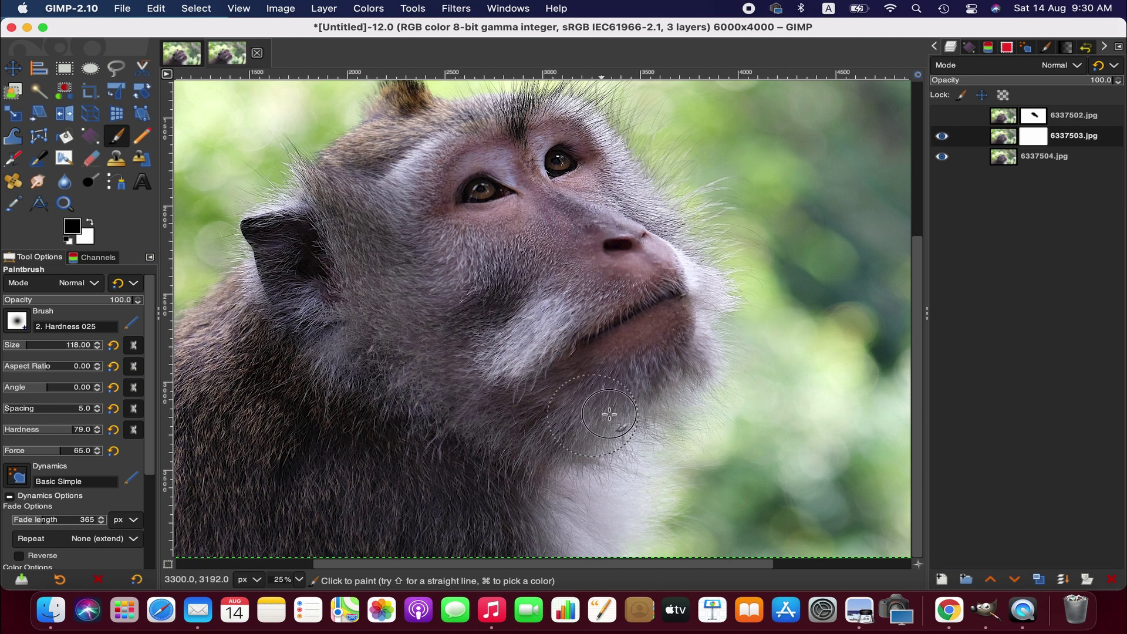
mouse_move(609, 415)
left_mouse_down()
mouse_move(696, 308)
mouse_move(648, 321)
mouse_move(632, 278)
mouse_move(713, 271)
mouse_move(726, 233)
mouse_move(635, 435)
mouse_move(565, 421)
mouse_move(520, 366)
mouse_move(552, 319)
mouse_move(464, 292)
mouse_move(619, 425)
mouse_move(593, 475)
mouse_move(713, 264)
mouse_move(580, 341)
mouse_move(613, 263)
mouse_move(501, 402)
mouse_move(640, 317)
mouse_move(705, 394)
mouse_move(703, 289)
mouse_move(591, 308)
mouse_move(568, 401)
mouse_move(602, 464)
mouse_move(721, 317)
mouse_move(683, 273)
mouse_move(692, 262)
mouse_move(635, 253)
mouse_move(587, 292)
mouse_move(505, 294)
left_mouse_up()
left_click(37, 345)
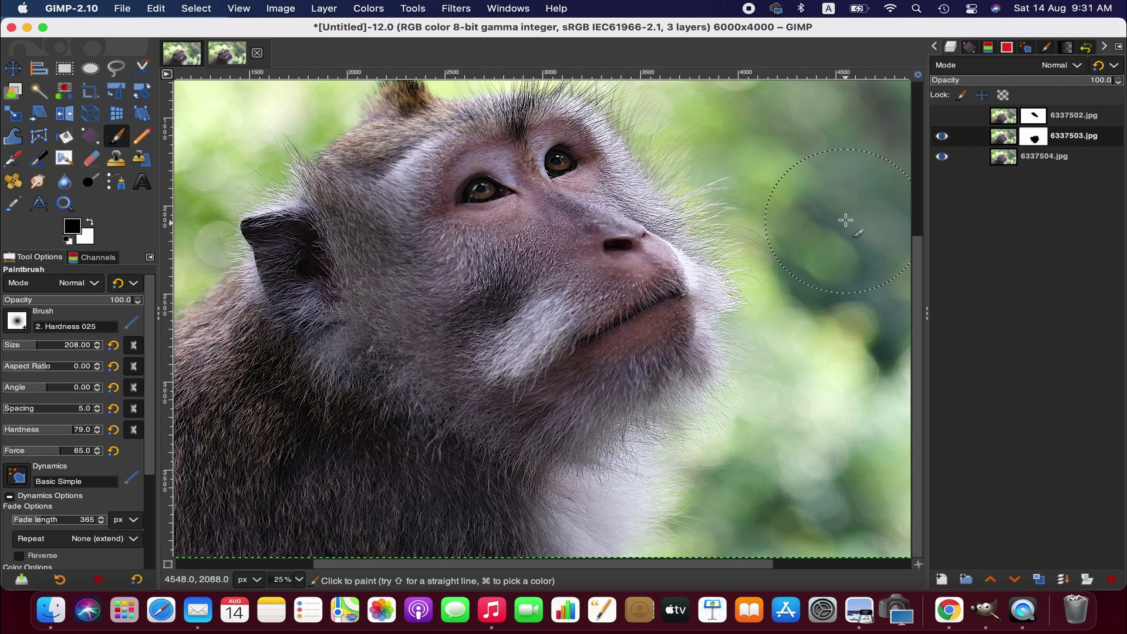
Show 6337502.jpg, target its mask, and paint black from the nose down to the neck and chin
left_click(944, 116)
left_click(1035, 117)
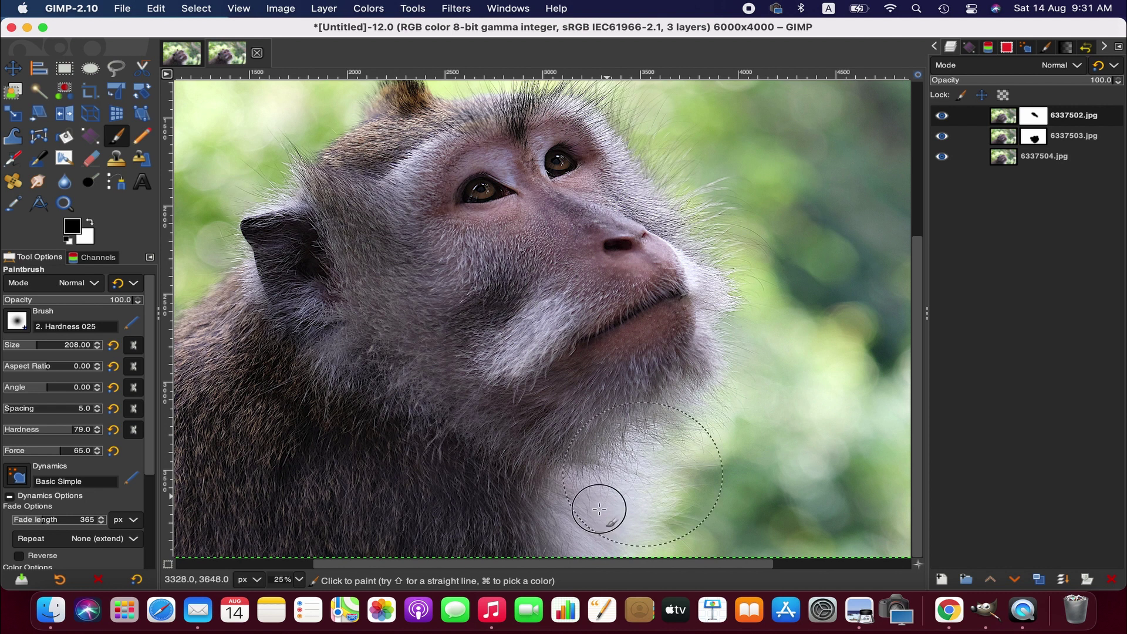
mouse_move(717, 225)
left_mouse_down()
mouse_move(563, 410)
mouse_move(634, 294)
mouse_move(649, 528)
mouse_move(677, 458)
left_mouse_up()
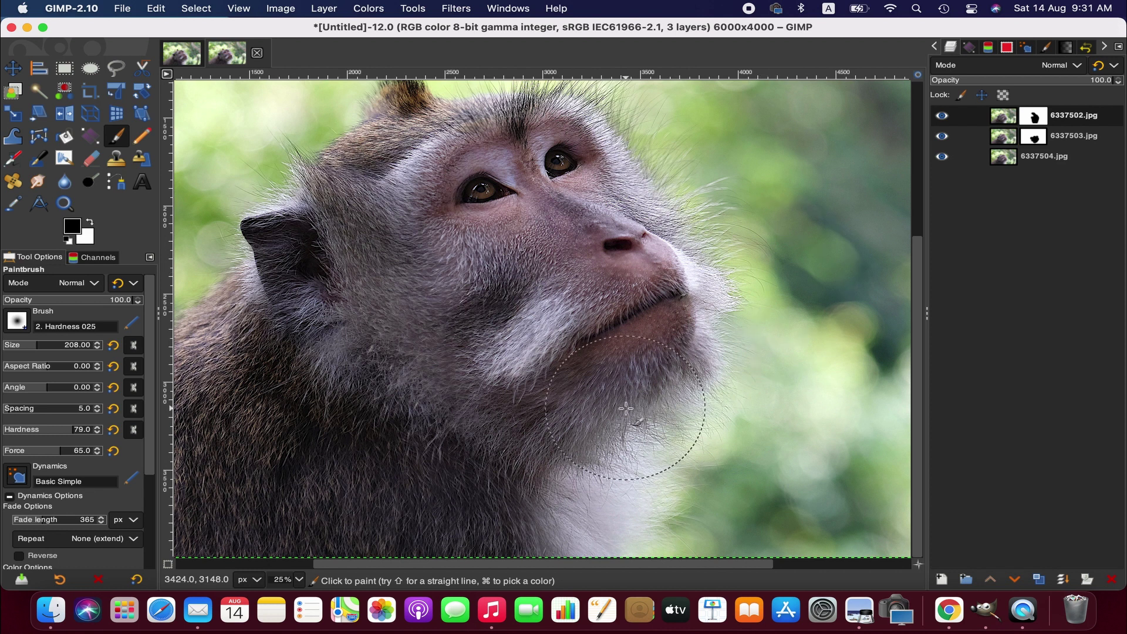
left_click(685, 318)
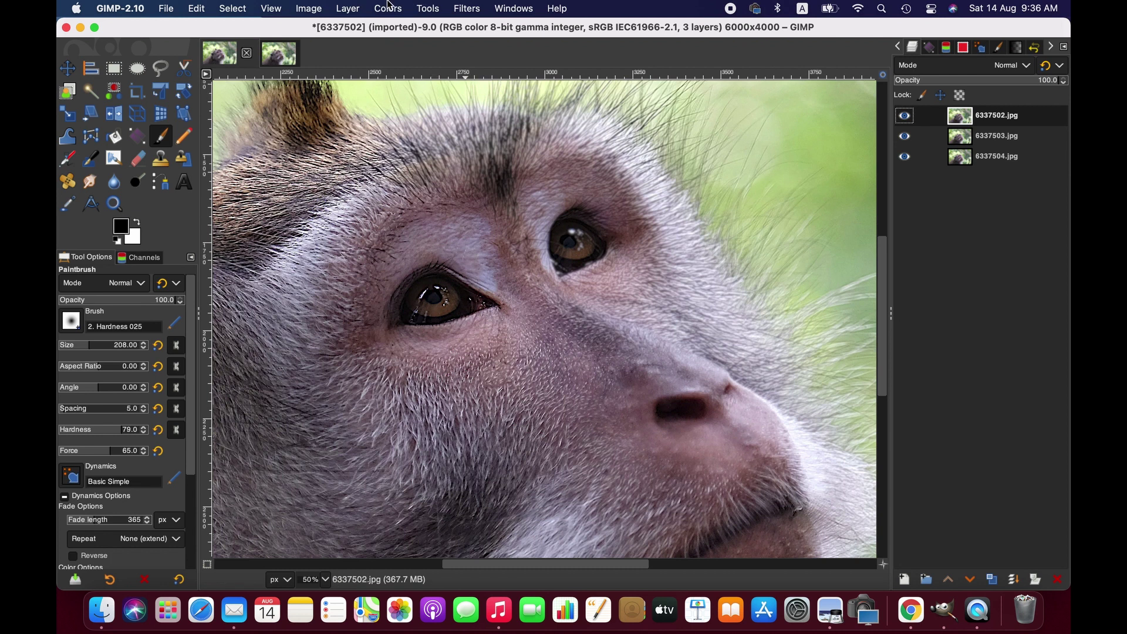
Boost the top 6337502.jpg layer's saturation to scale 1.462 with Colors > Saturation
left_click(387, 6)
left_click(432, 91)
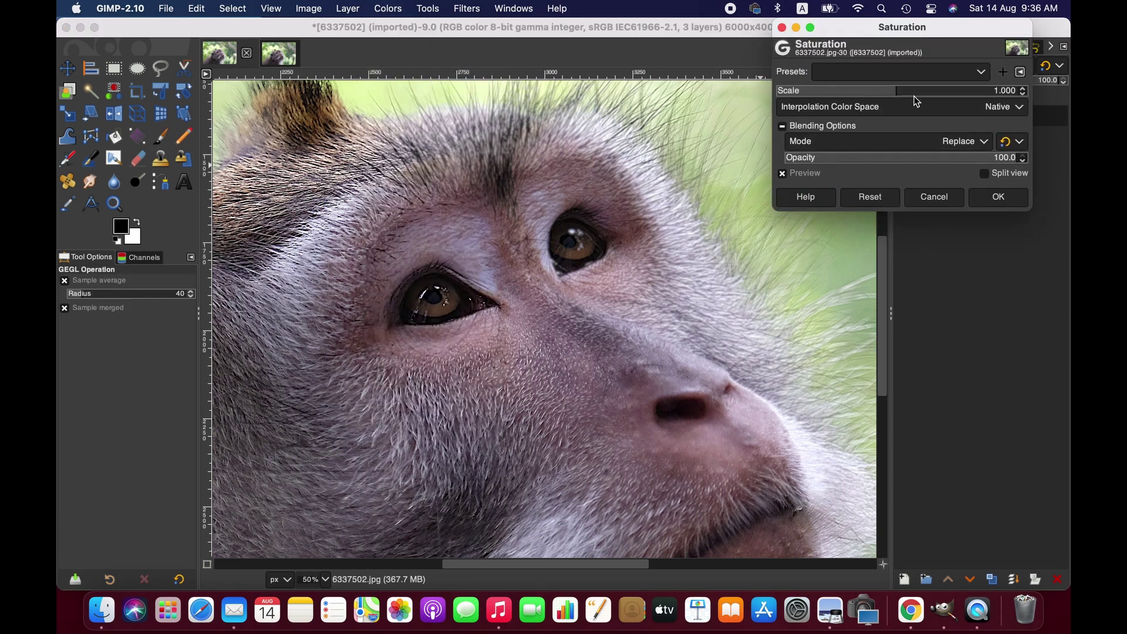
left_click(917, 89)
left_click_drag(916, 89, 952, 90)
left_click(983, 202)
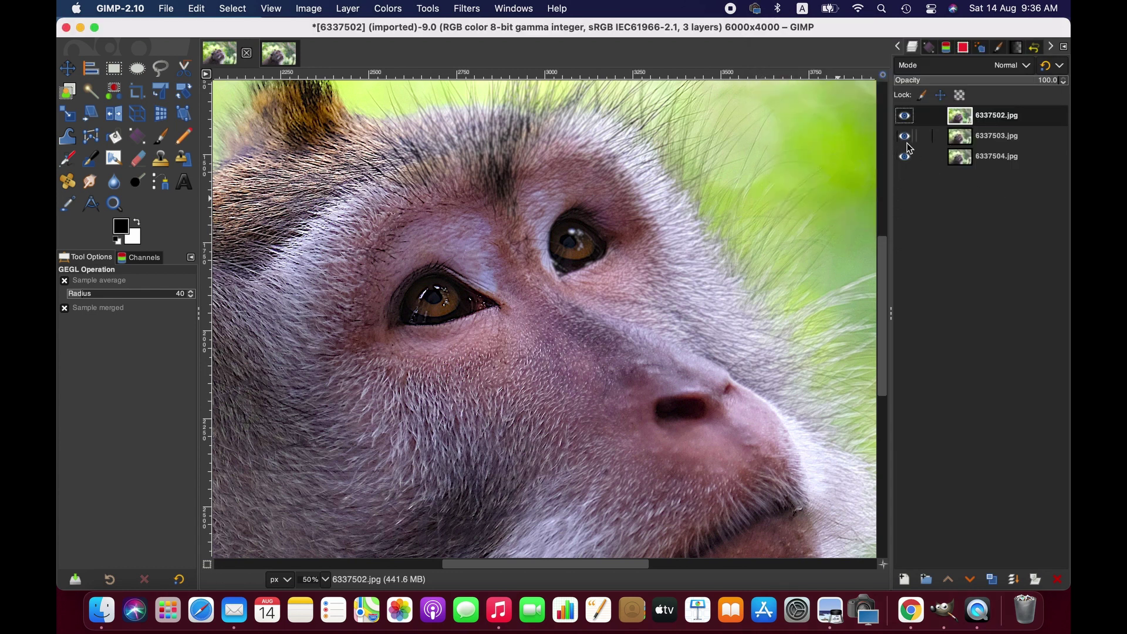
Reapply the 1.462 saturation boost to the 6337503.jpg and 6337504.jpg layers via Repeat "Saturation"
left_click(993, 139)
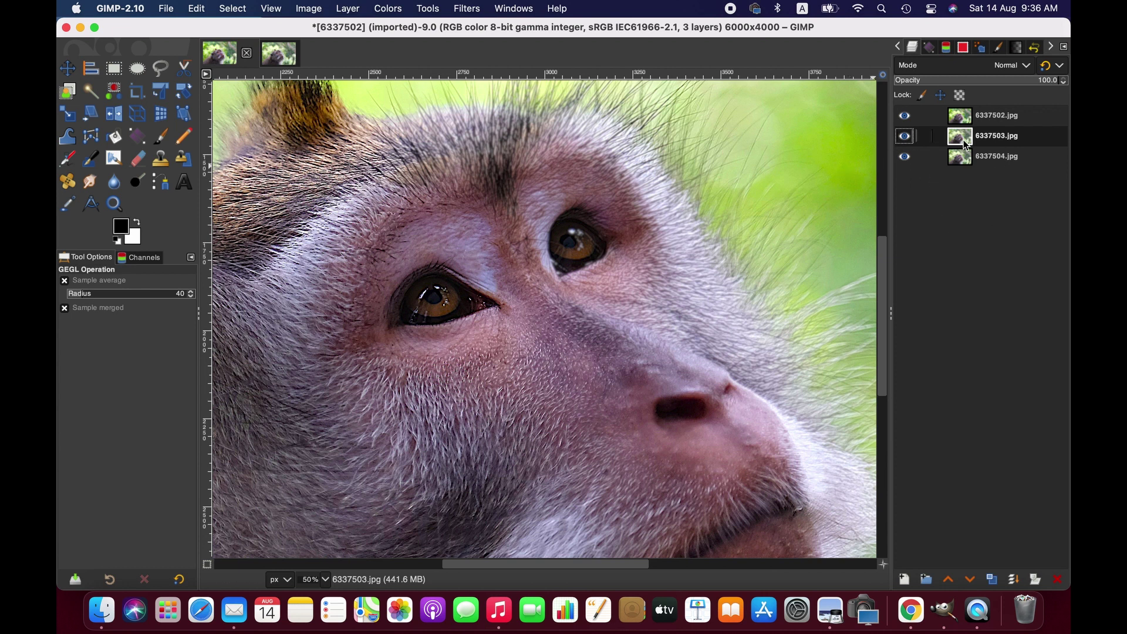
left_click(470, 7)
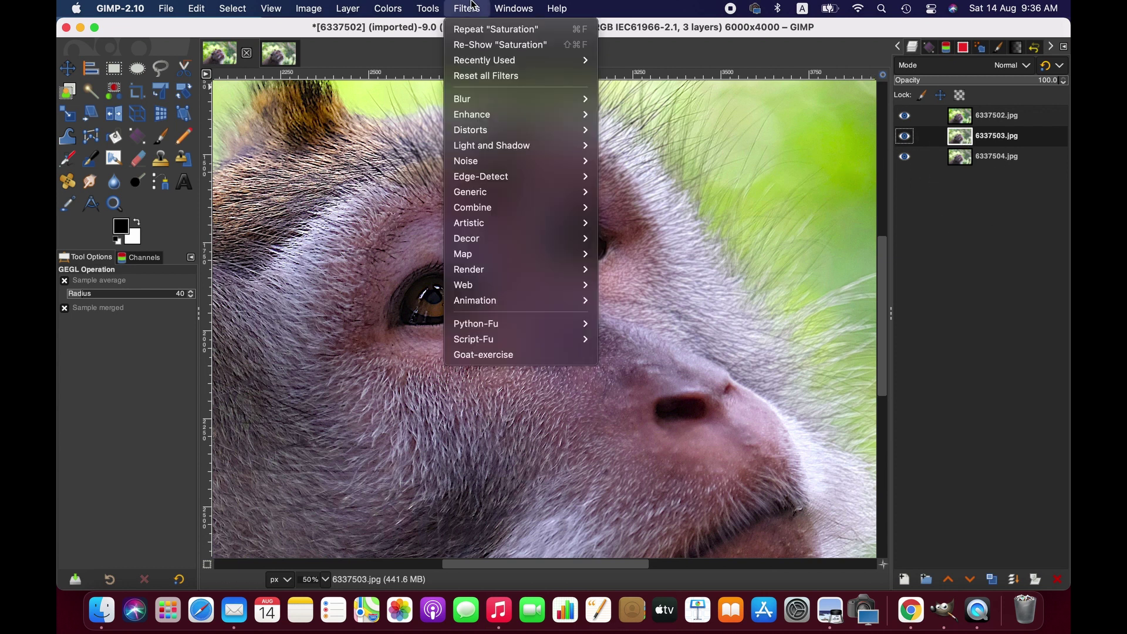
left_click(500, 29)
left_click(992, 156)
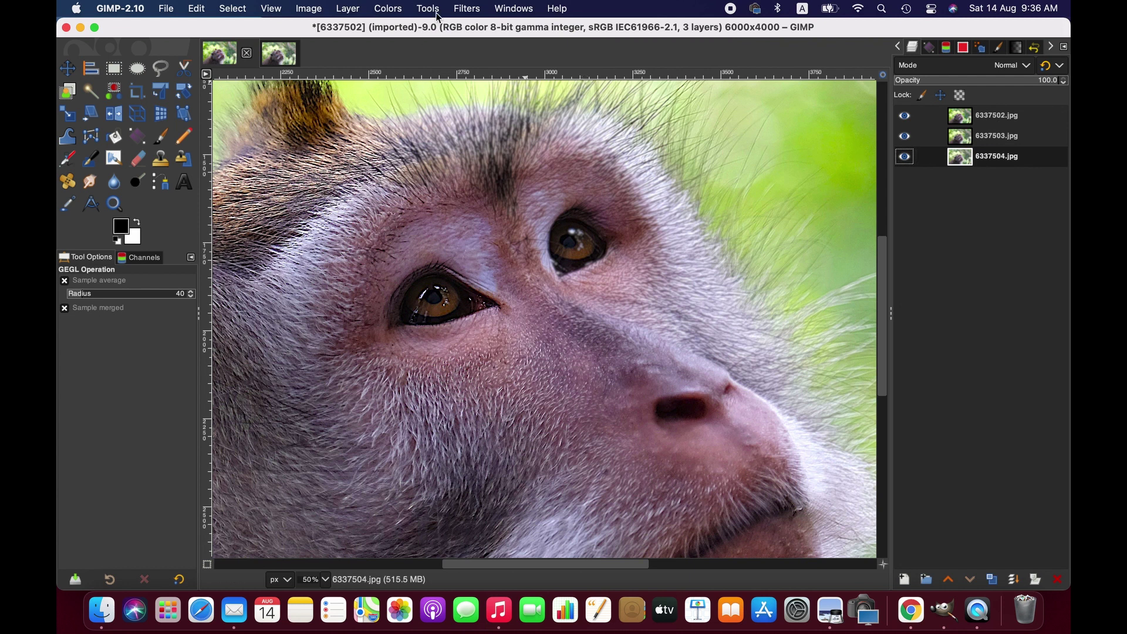
left_click(465, 7)
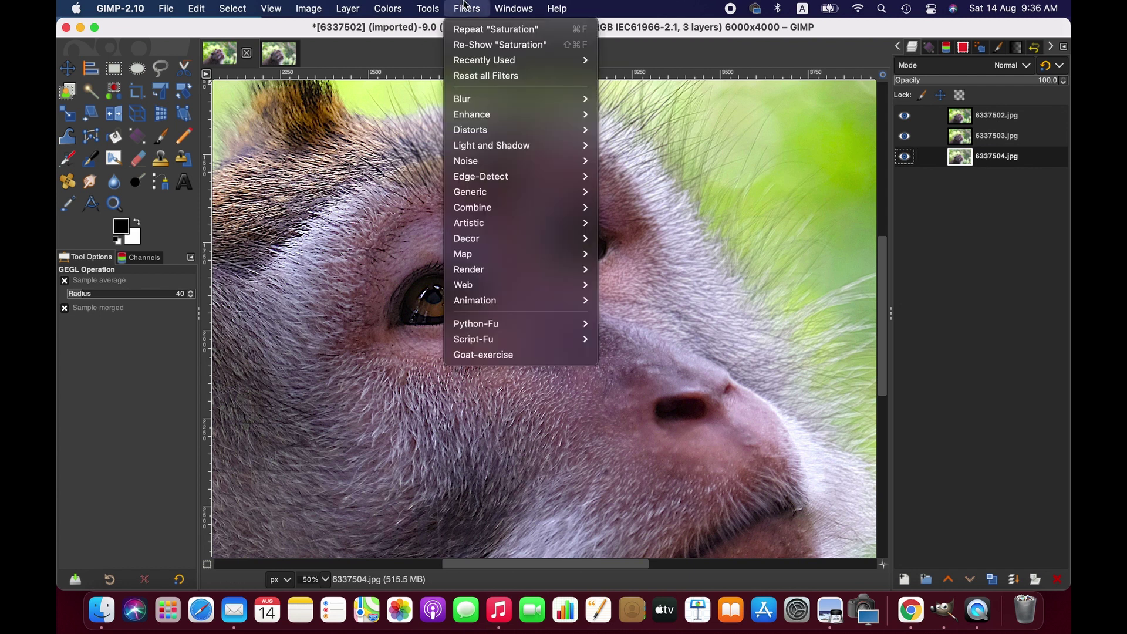
left_click(485, 30)
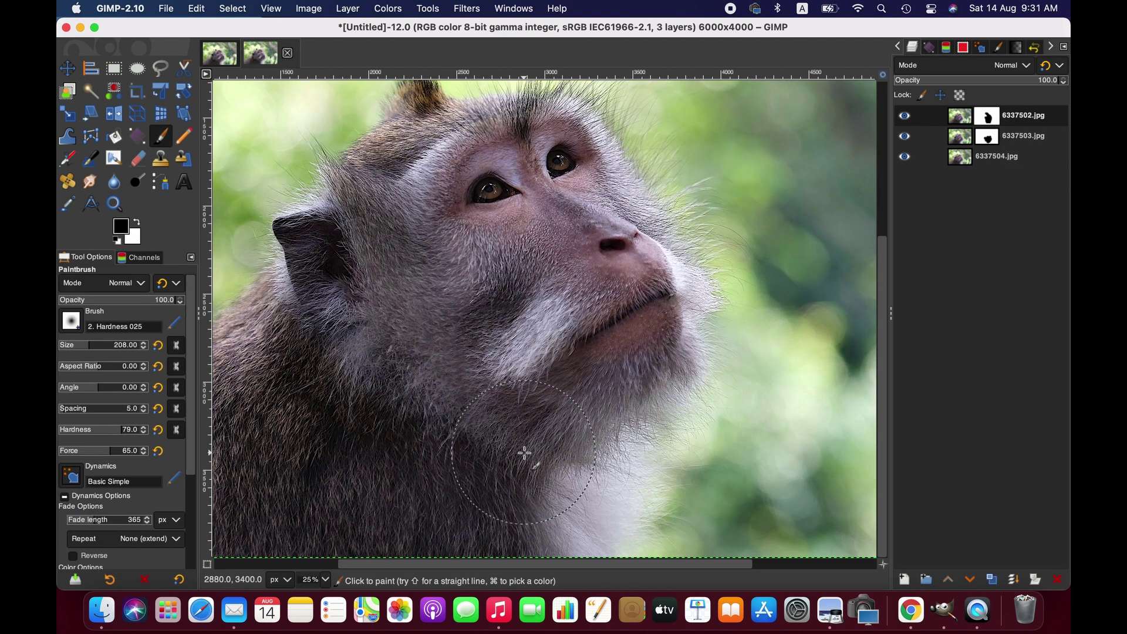